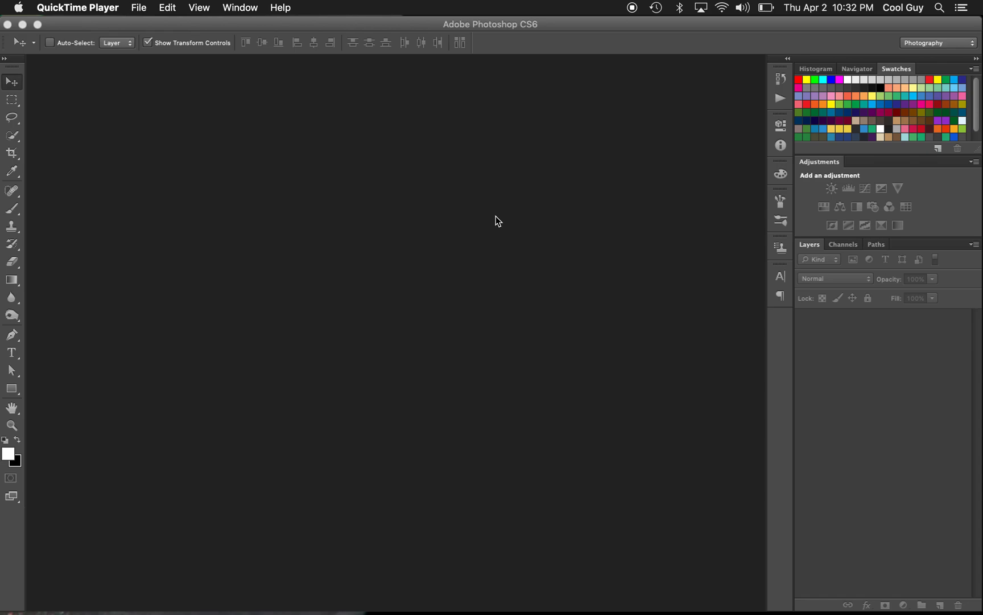
# Open joeexotic.jpg from the Desktop and turn off Extras to hide the grid over the photo.
pyautogui.click(495, 216)
pyautogui.click(108, 7)
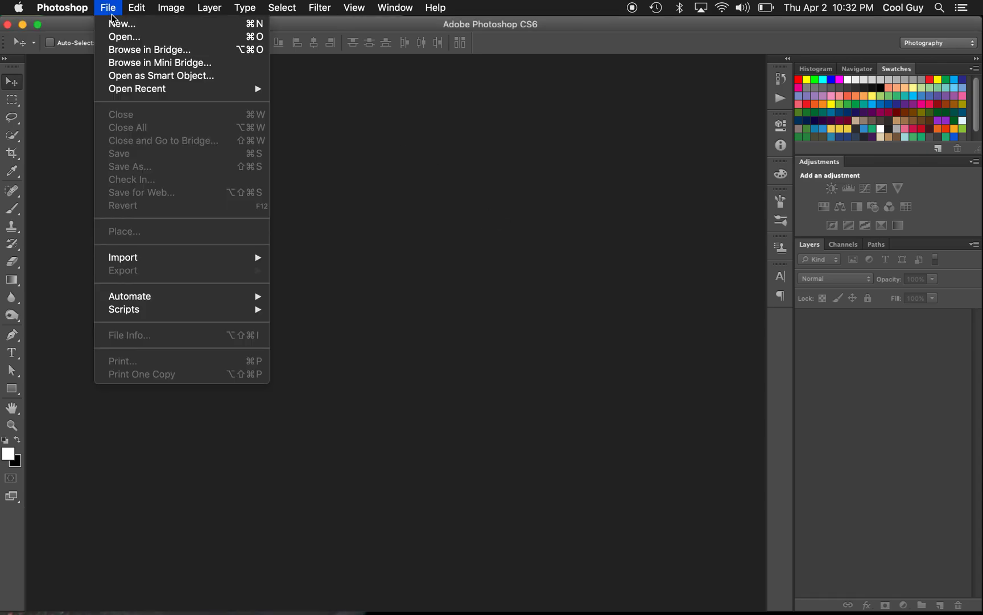
pyautogui.click(116, 36)
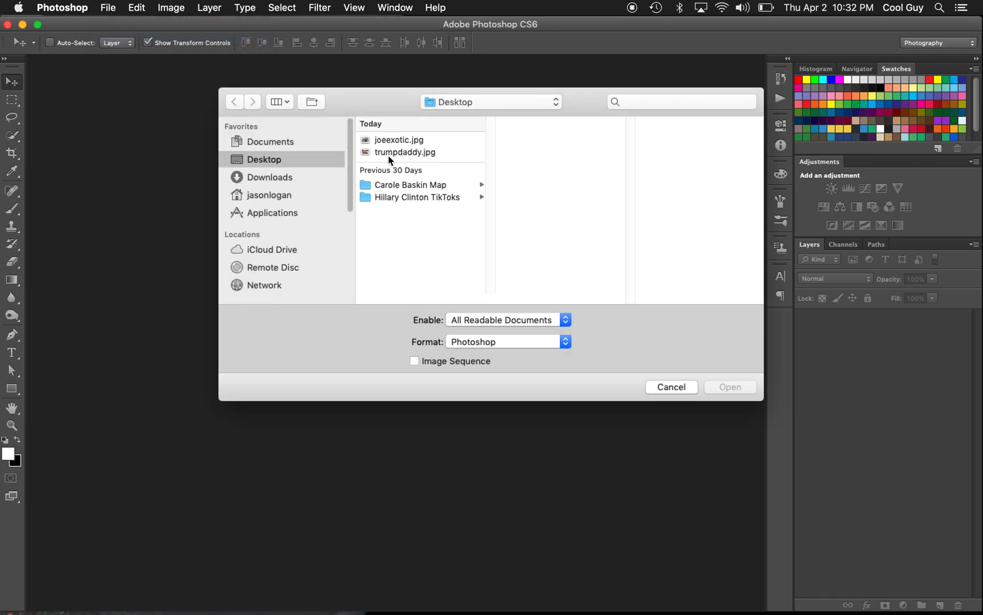
pyautogui.click(391, 139)
pyautogui.click(731, 387)
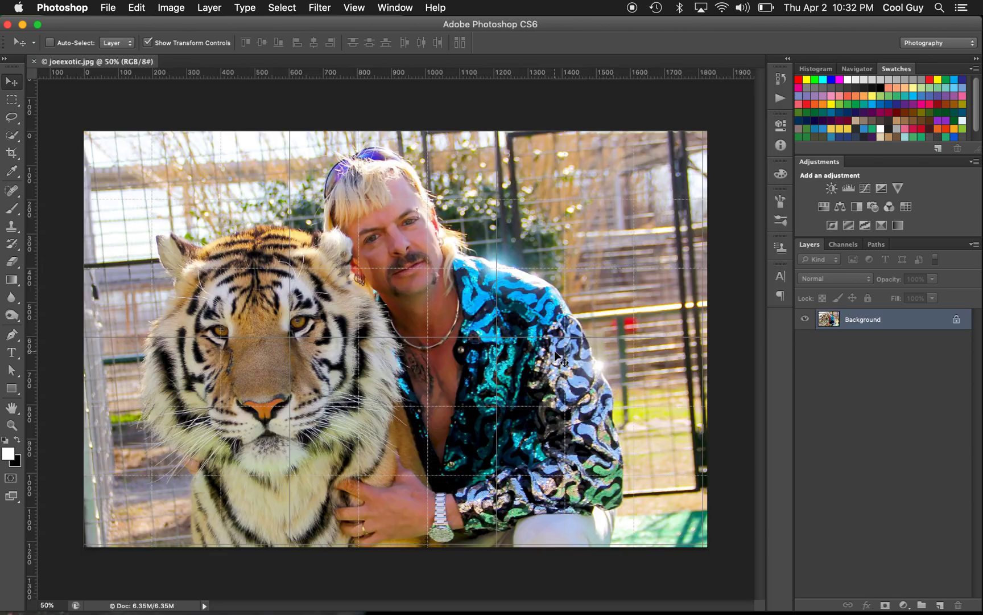
pyautogui.click(353, 8)
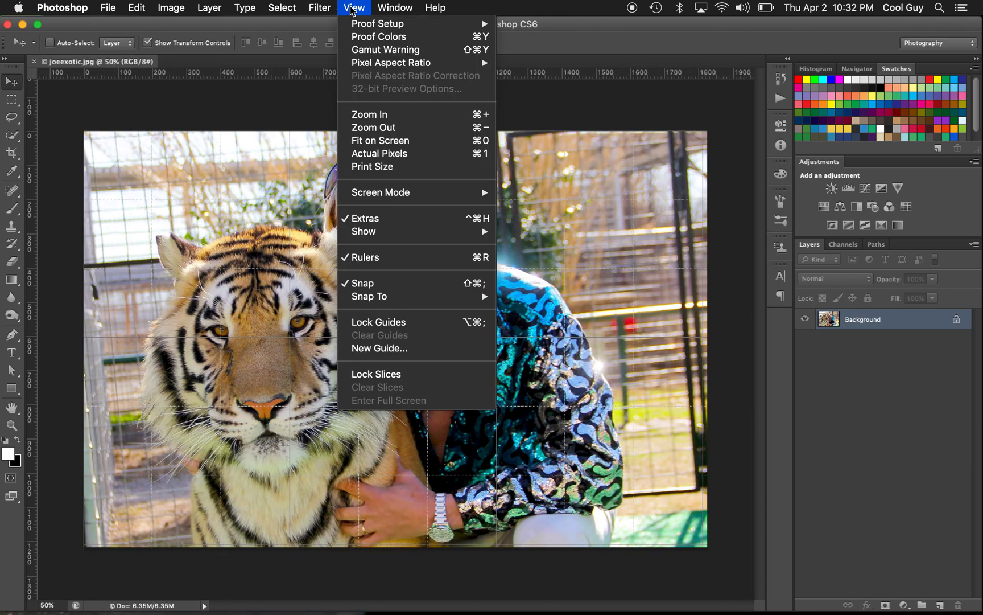
pyautogui.click(378, 220)
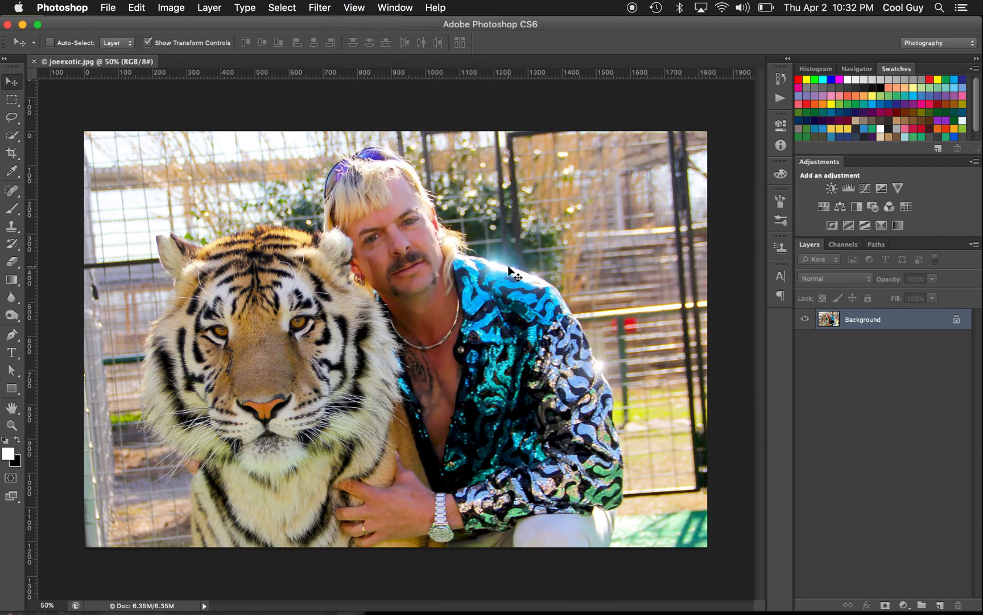
# Duplicate the Background layer and rename the copy Original.
pyautogui.press('super+j')
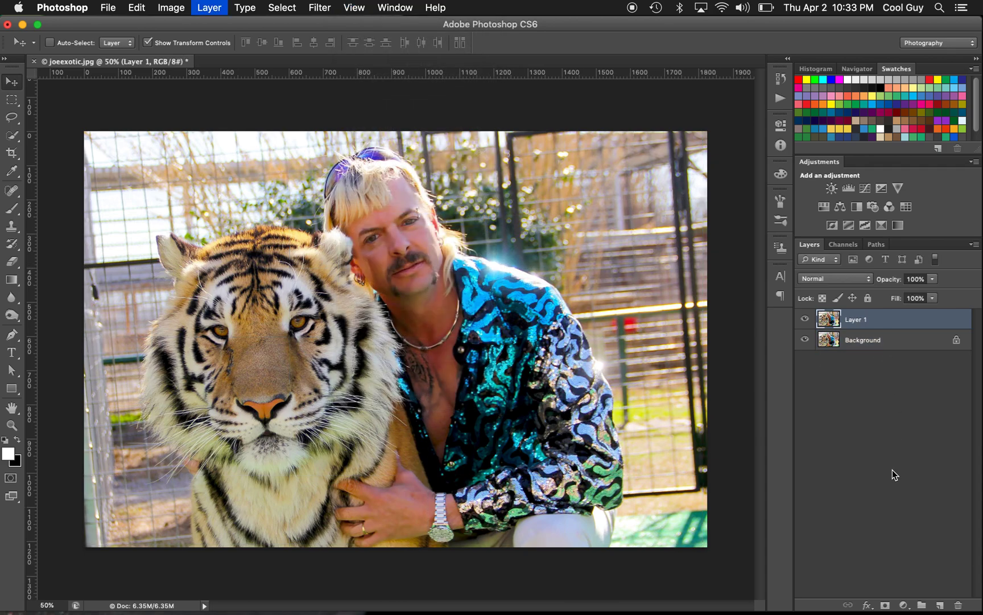
pyautogui.doubleClick(857, 322)
pyautogui.write('Original')
pyautogui.press('Return')
# Hide the Background layer and fully lock the Original layer.
pyautogui.click(804, 340)
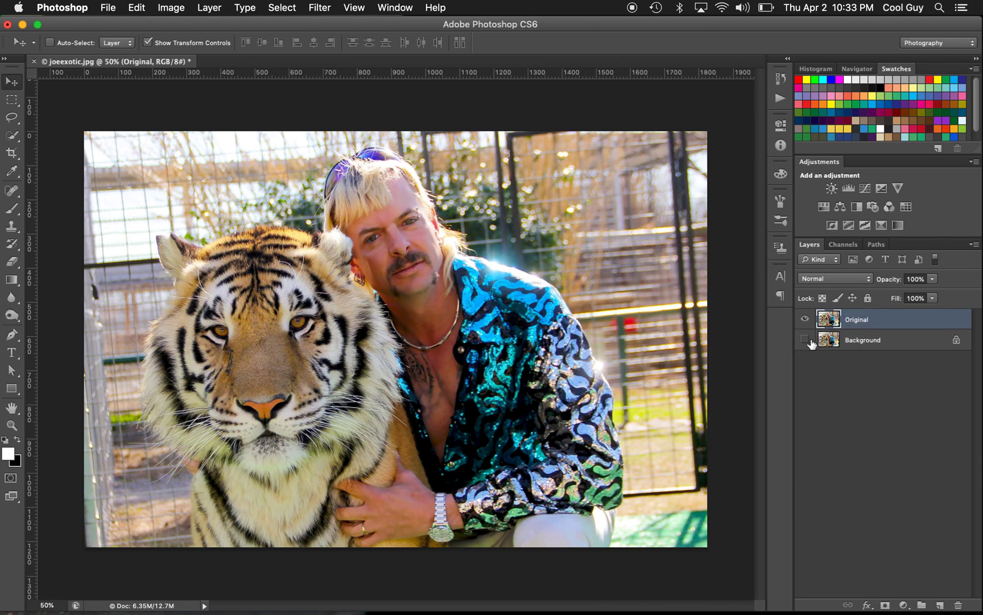
pyautogui.click(868, 298)
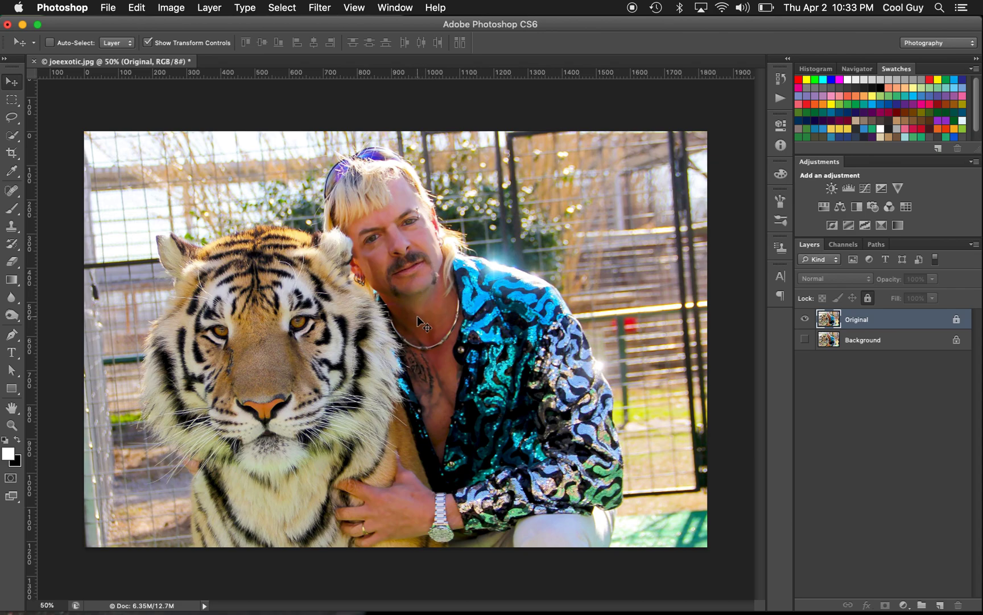
# Place trumpdaddy.jpg from the Desktop into the document as a new layer and enlarge it.
pyautogui.click(108, 8)
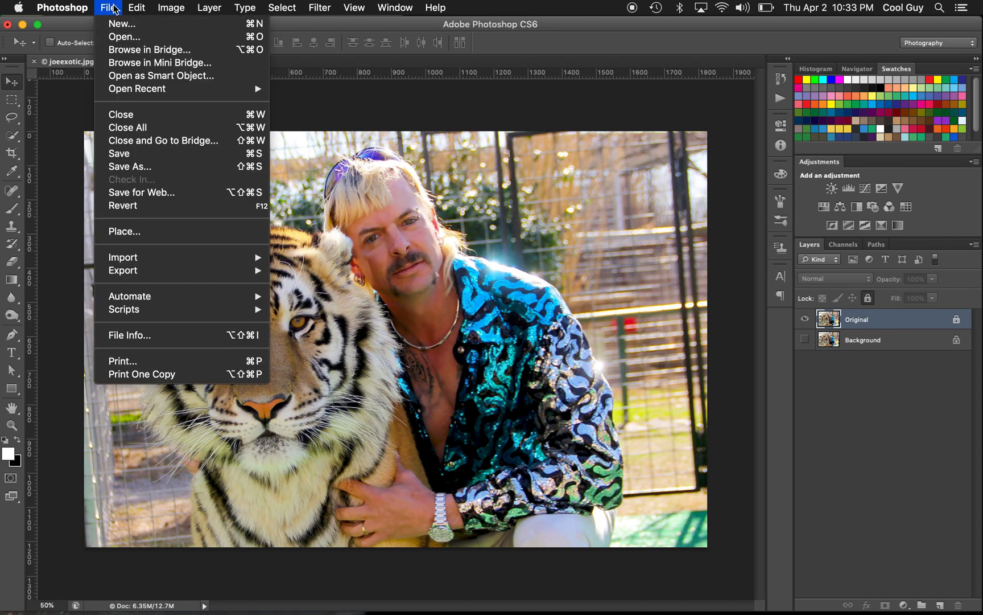
pyautogui.click(136, 234)
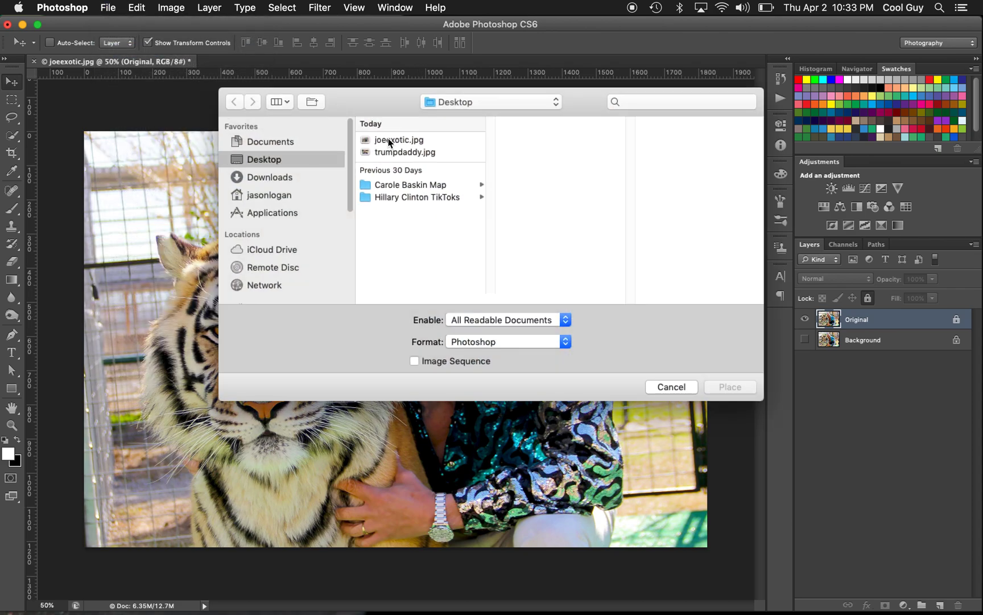
pyautogui.click(388, 151)
pyautogui.click(737, 388)
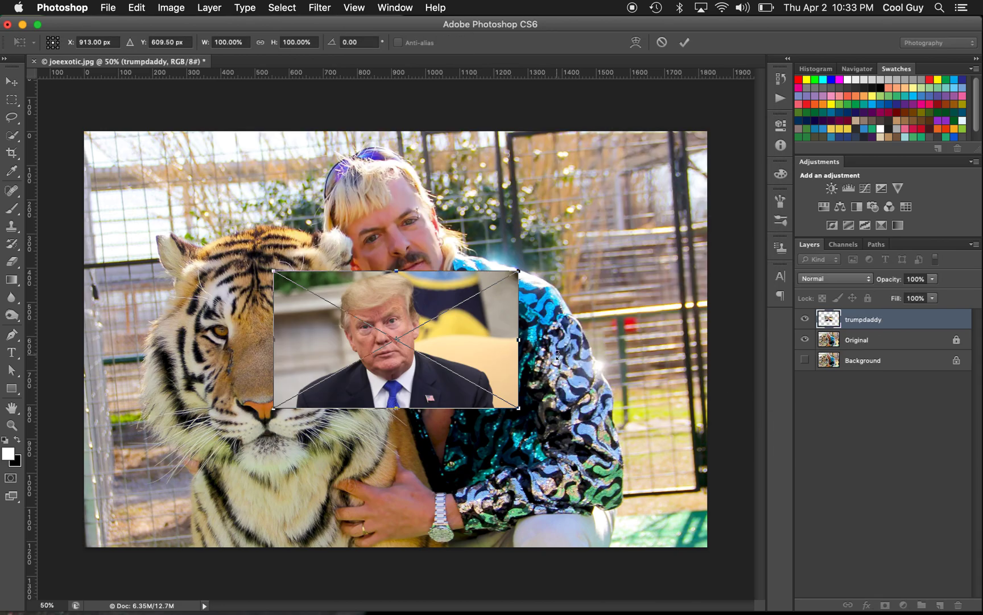
pyautogui.moveTo(519, 269); pyautogui.dragTo(607, 221)
pyautogui.press('Return')
# Outline the face in the trumpdaddy layer with the Lasso, from forehead to chin, and mask the layer to that selection.
pyautogui.moveTo(421, 311); pyautogui.dragTo(478, 362)
pyautogui.press('z')
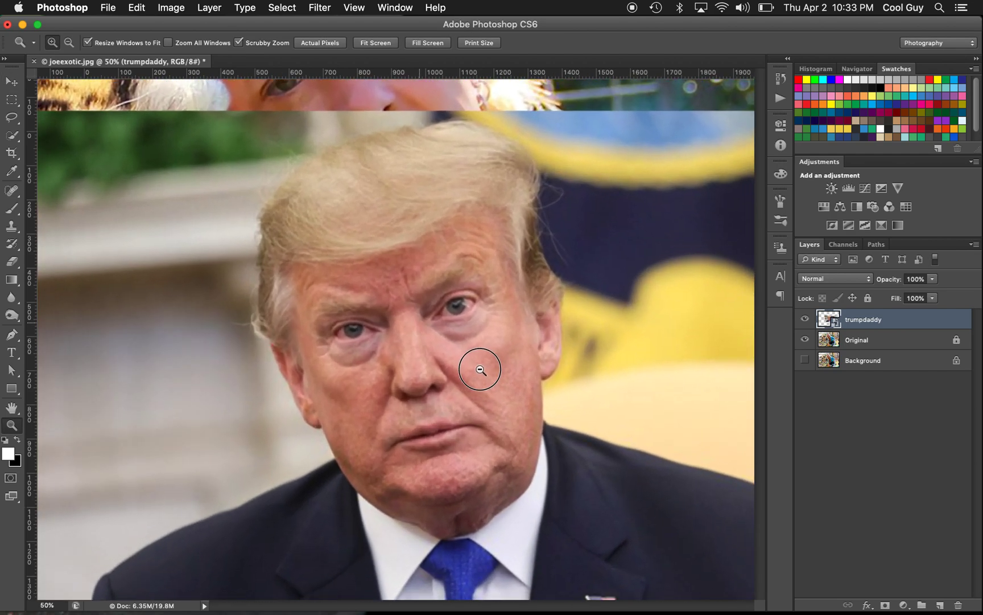
pyautogui.scroll(2, 448, 334)
pyautogui.scroll(-5, 448, 334)
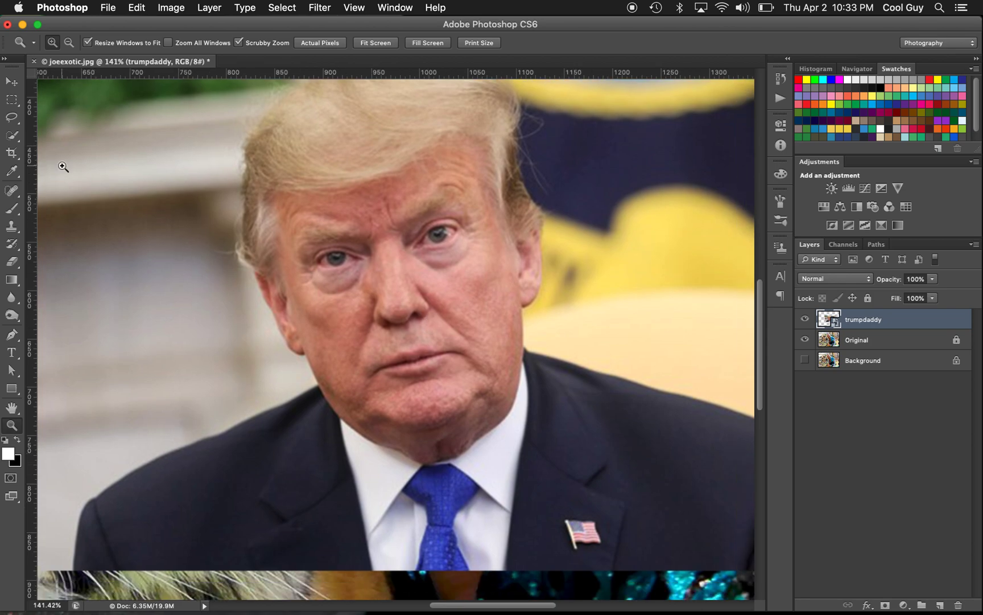
pyautogui.click(11, 118)
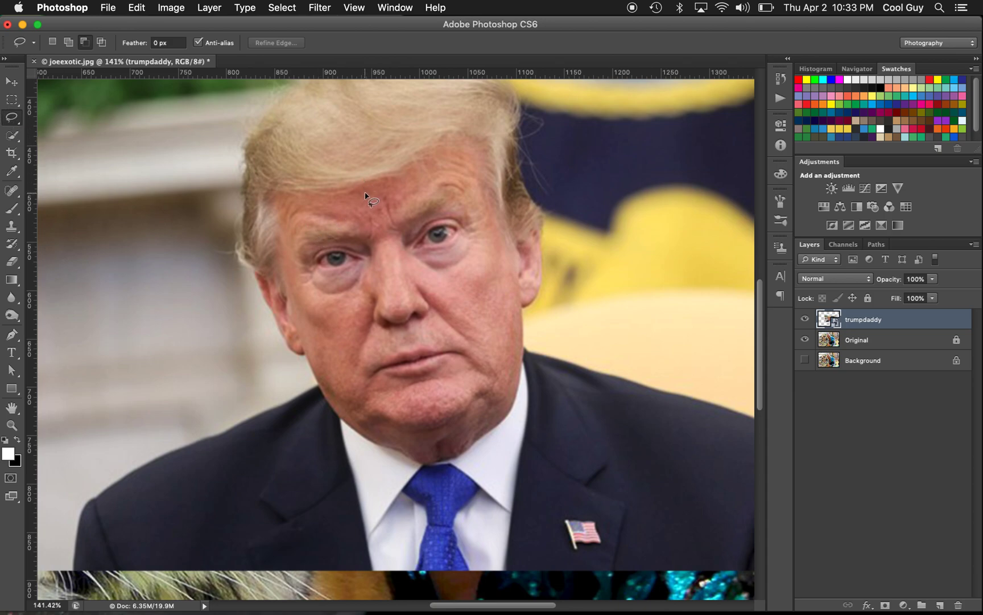
pyautogui.moveTo(367, 190)
pyautogui.mouseDown()
pyautogui.moveTo(465, 148)
pyautogui.moveTo(517, 264)
pyautogui.moveTo(524, 342)
pyautogui.moveTo(509, 412)
pyautogui.moveTo(448, 462)
pyautogui.moveTo(425, 467)
pyautogui.moveTo(329, 406)
pyautogui.moveTo(284, 286)
pyautogui.moveTo(283, 206)
pyautogui.moveTo(377, 189)
pyautogui.mouseUp()
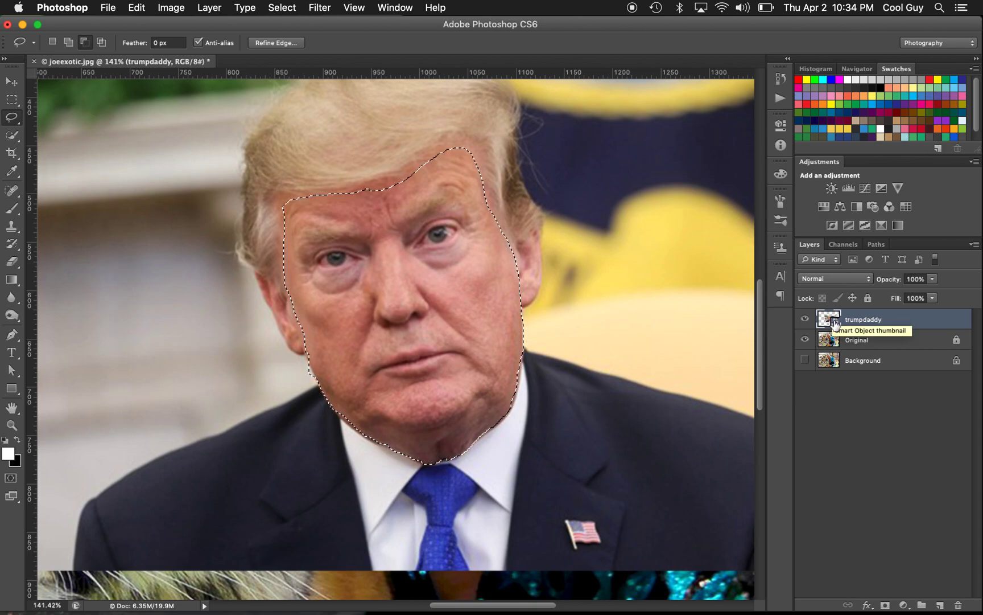
pyautogui.click(886, 607)
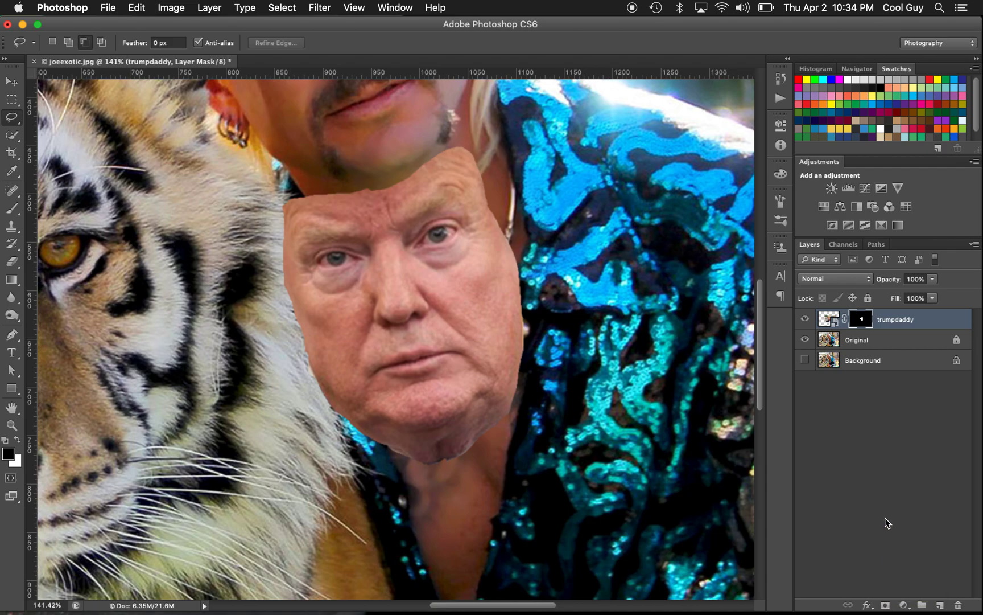
# Move the masked trumpdaddy face up over the face of the man beside the tiger.
pyautogui.press('z')
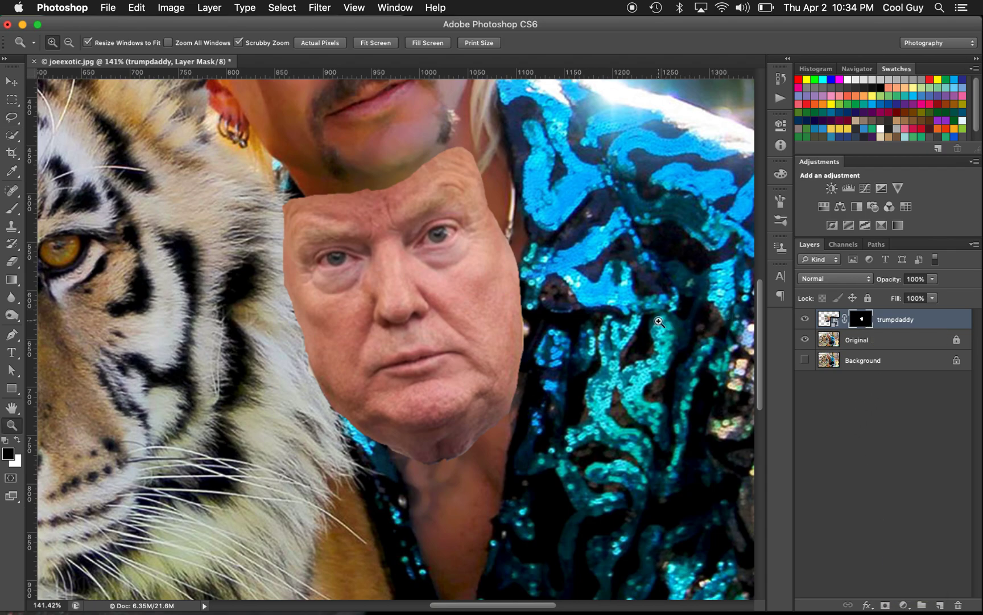
pyautogui.keyDown('alt'); pyautogui.click(622, 316); pyautogui.keyUp('alt')
pyautogui.moveTo(622, 315); pyautogui.dragTo(608, 312)
pyautogui.scroll(3, 614, 309)
pyautogui.press('v')
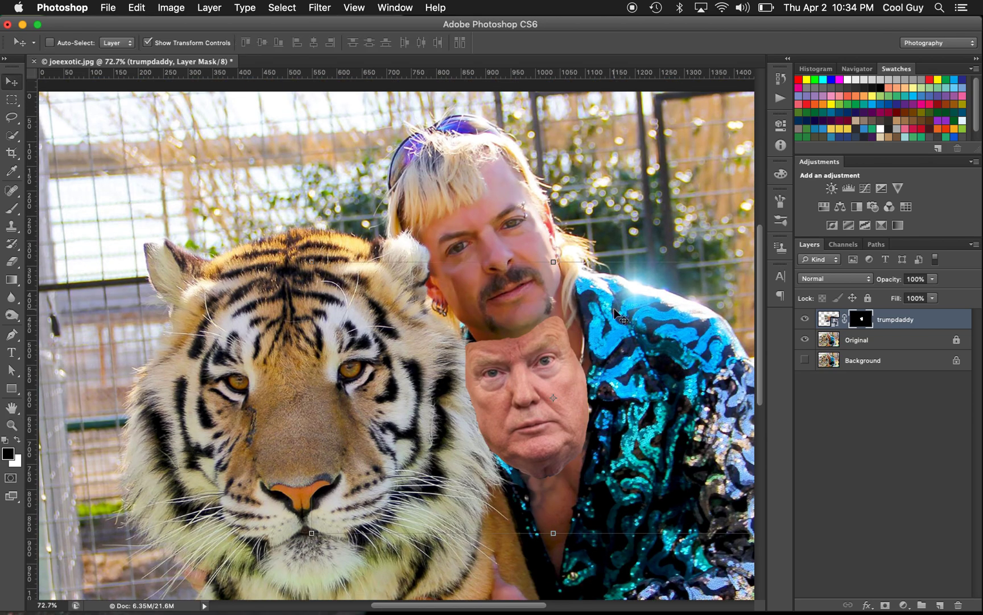
pyautogui.moveTo(530, 384); pyautogui.dragTo(511, 263)
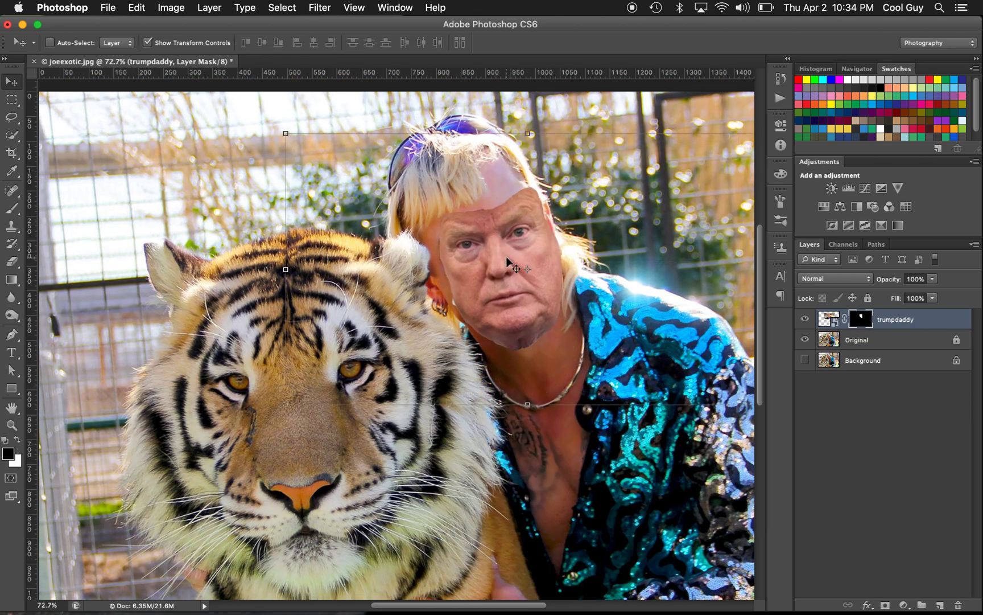
# Nudge the masked face slightly left to line it up with the man's head.
pyautogui.hscroll(3, 664, 152)
pyautogui.press('z')
pyautogui.moveTo(568, 307); pyautogui.dragTo(537, 300)
pyautogui.press('v')
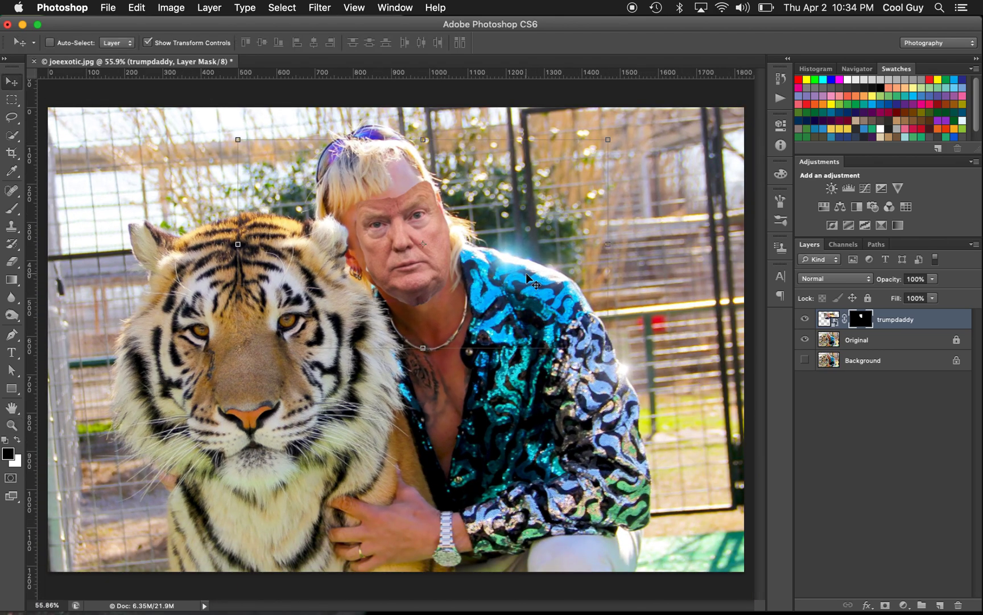
pyautogui.press('Right')
pyautogui.press('Right')
pyautogui.press('Right')
pyautogui.press('Right')
pyautogui.press('Right')
pyautogui.press('Right')
pyautogui.press('Right')
pyautogui.press('Right')
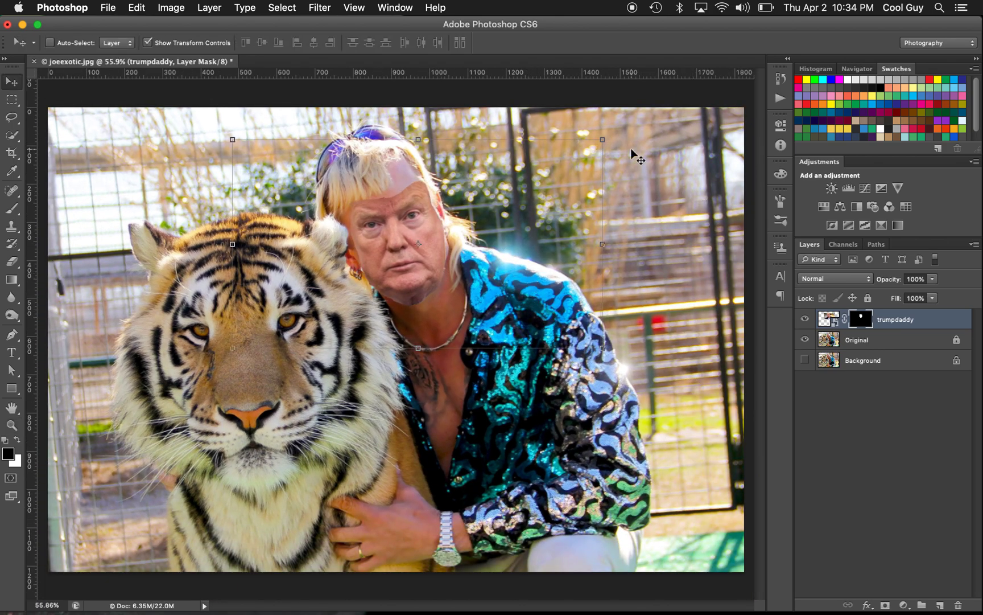
# Rotate the masked face about -8.85° and scale it to about 101.23% width and 100.27% height to fit the head.
pyautogui.moveTo(611, 138); pyautogui.dragTo(601, 115)
pyautogui.hotkey('shift', 'Down')
pyautogui.hotkey('shift', 'Up')
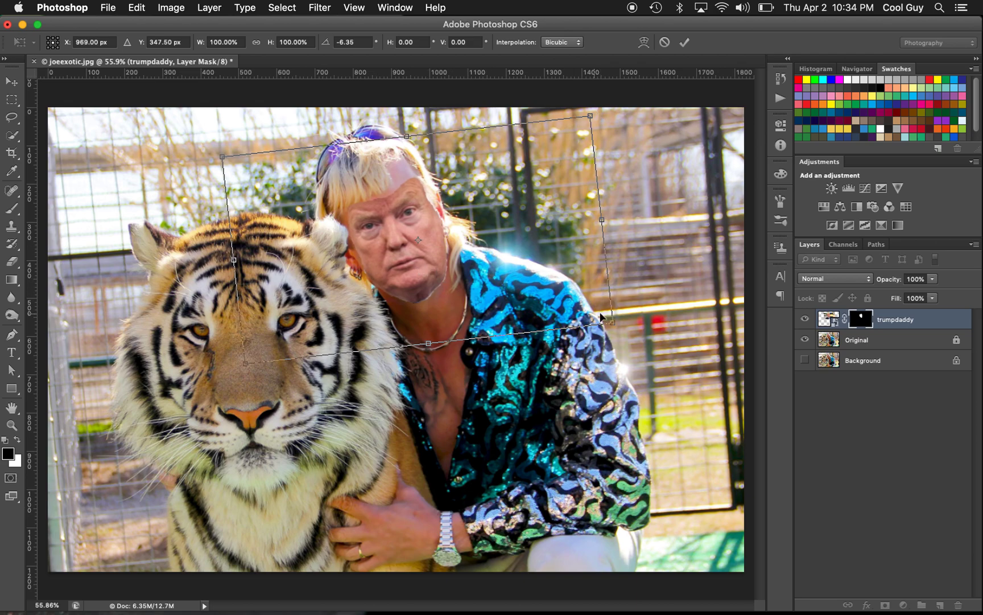
pyautogui.moveTo(622, 333); pyautogui.dragTo(629, 326)
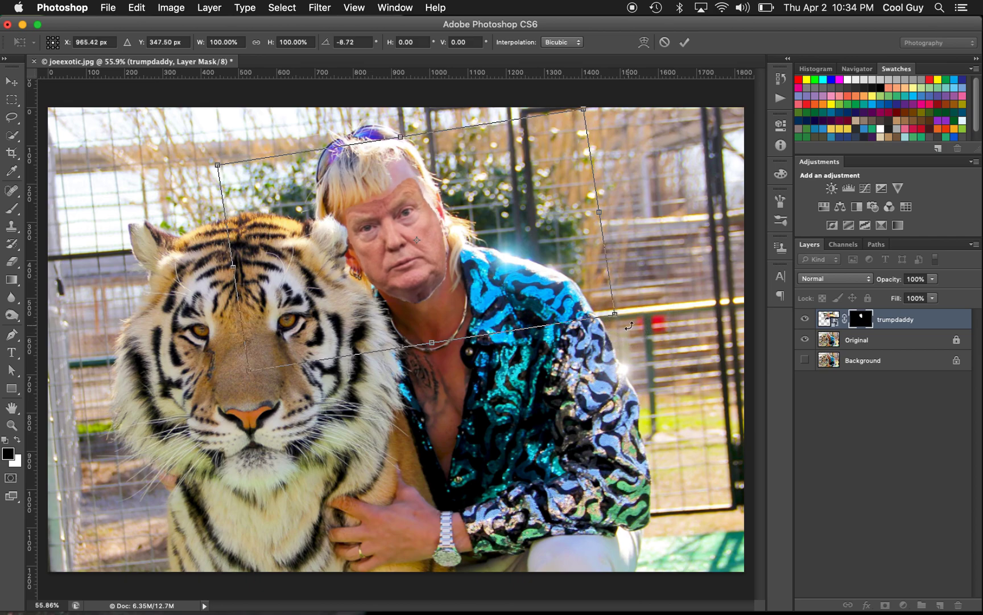
pyautogui.moveTo(611, 315); pyautogui.dragTo(625, 320)
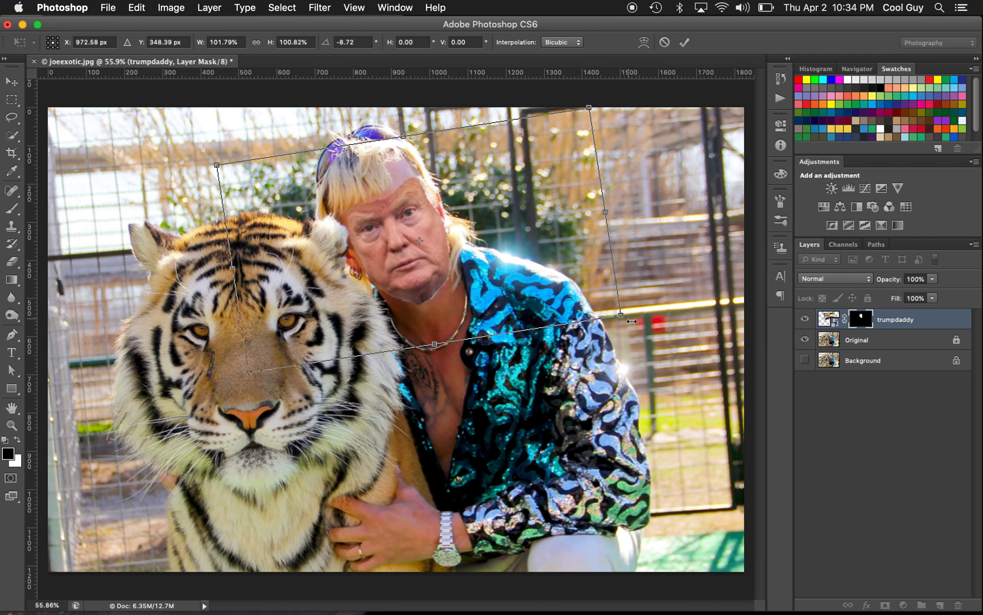
pyautogui.moveTo(637, 322)
pyautogui.mouseDown()
pyautogui.moveTo(648, 322)
pyautogui.moveTo(622, 312)
pyautogui.mouseUp()
pyautogui.press('Left')
pyautogui.moveTo(542, 266); pyautogui.dragTo(542, 266)
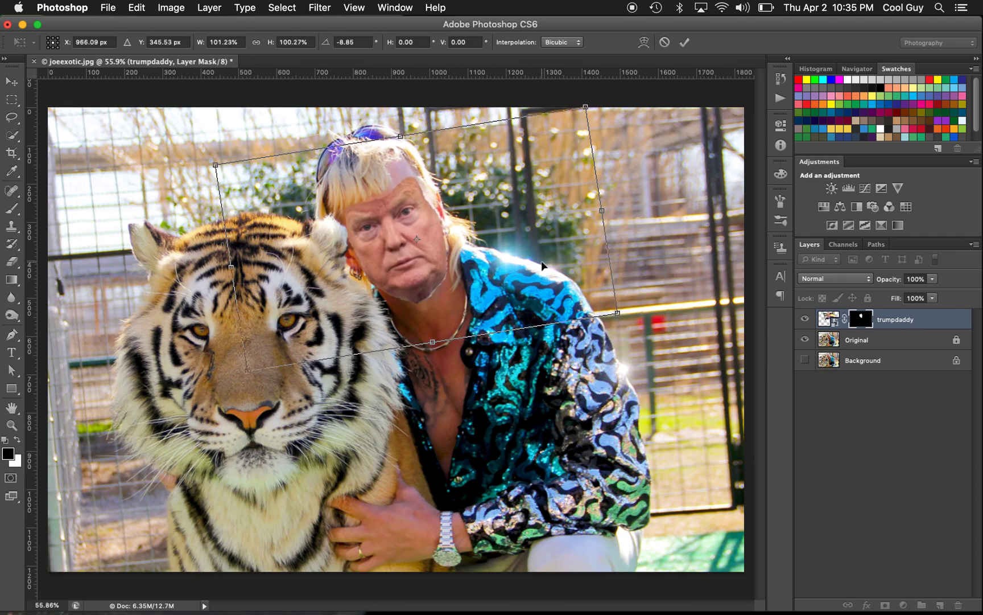
pyautogui.press('Return')
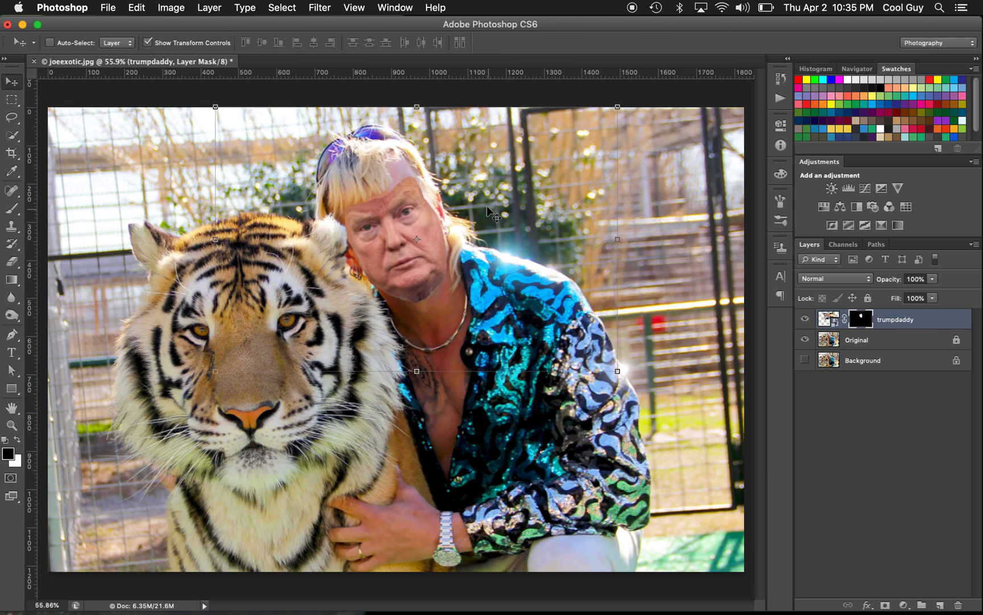
# Make the trumpdaddy layer's mask, rather than its image, the active target for editing around the face.
pyautogui.press('z')
pyautogui.click(435, 230)
pyautogui.moveTo(435, 230); pyautogui.dragTo(388, 226)
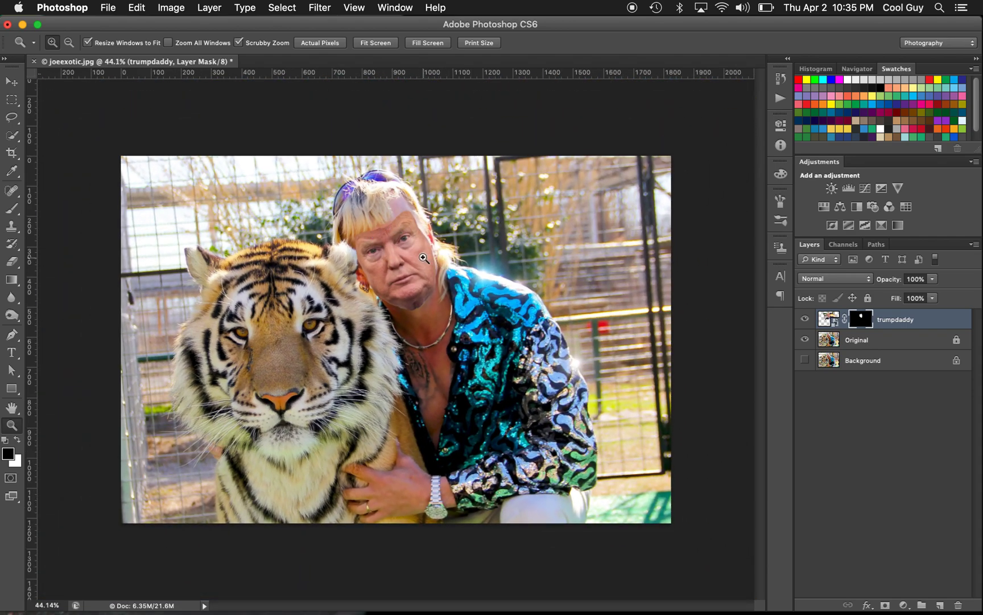
pyautogui.moveTo(390, 250); pyautogui.dragTo(461, 294)
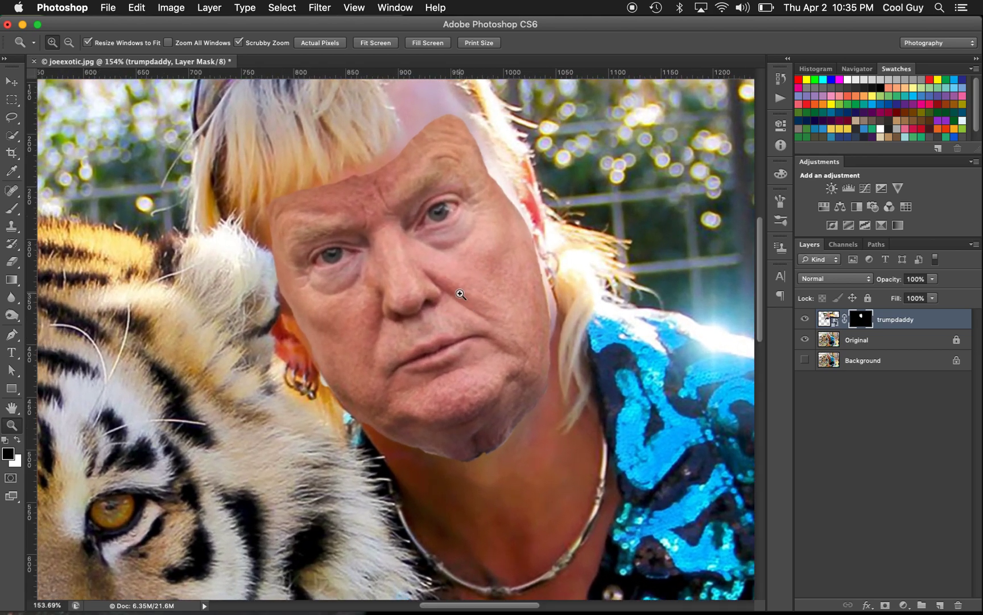
pyautogui.scroll(3, 460, 294)
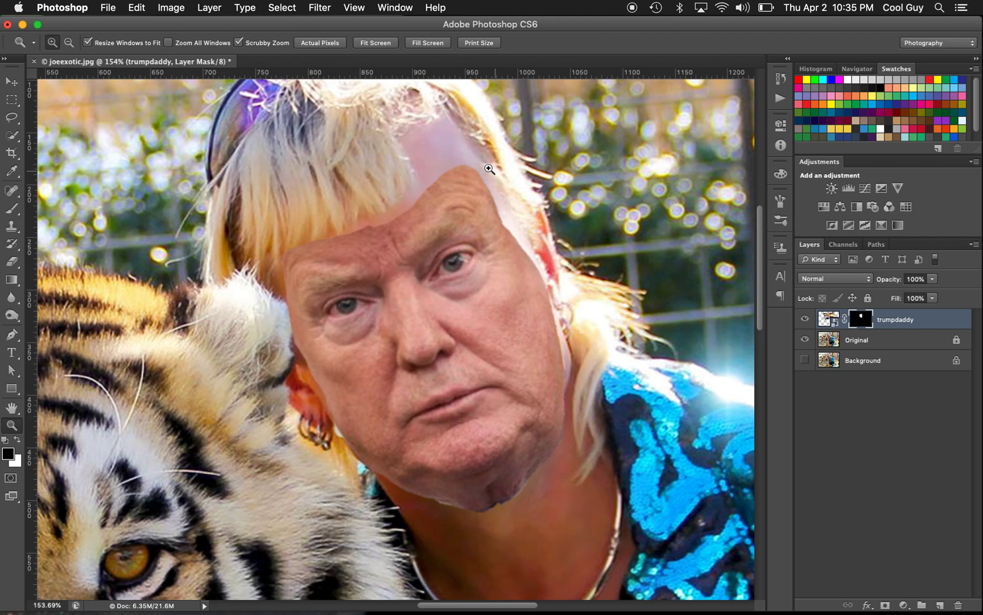
pyautogui.click(862, 320)
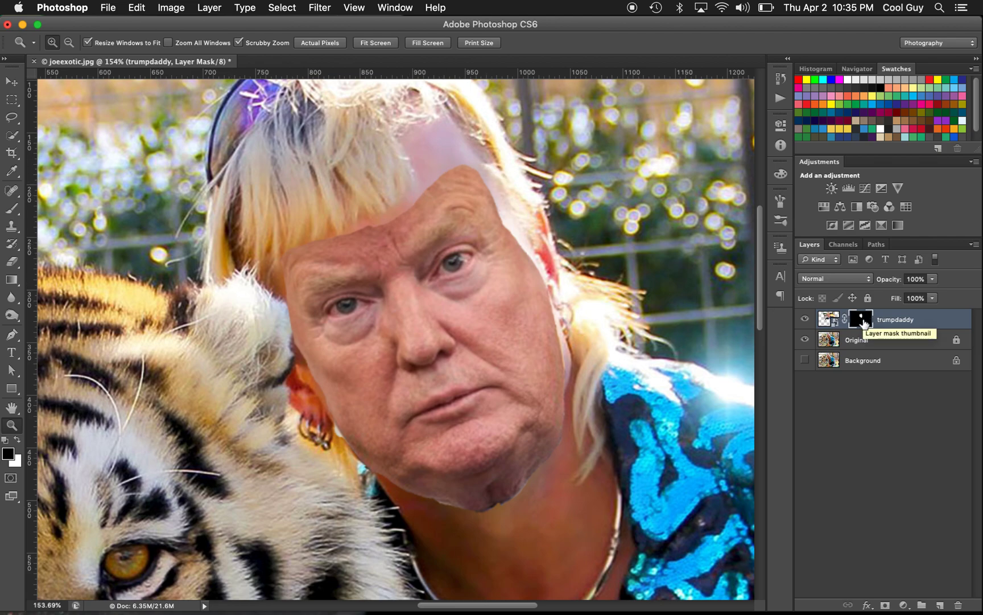
pyautogui.click(832, 320)
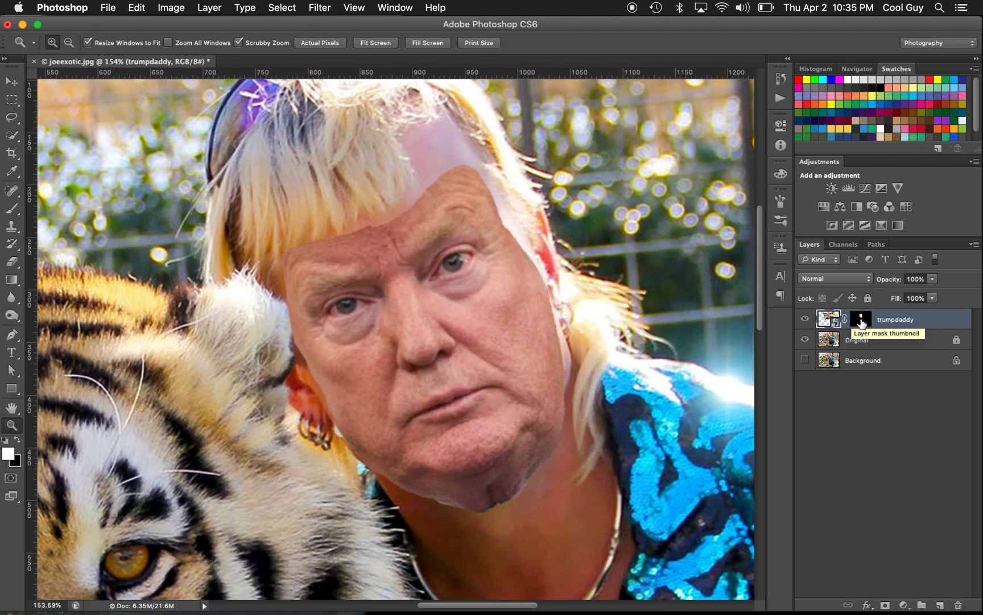
pyautogui.click(861, 320)
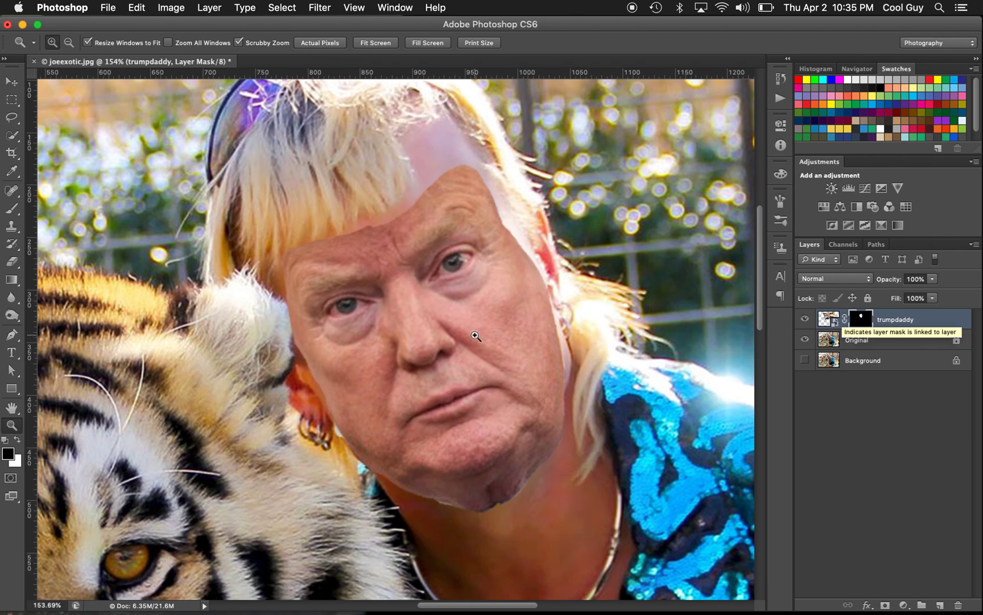
# Reset the foreground and background colors to their defaults and swap them so black is the foreground color.
pyautogui.click(5, 439)
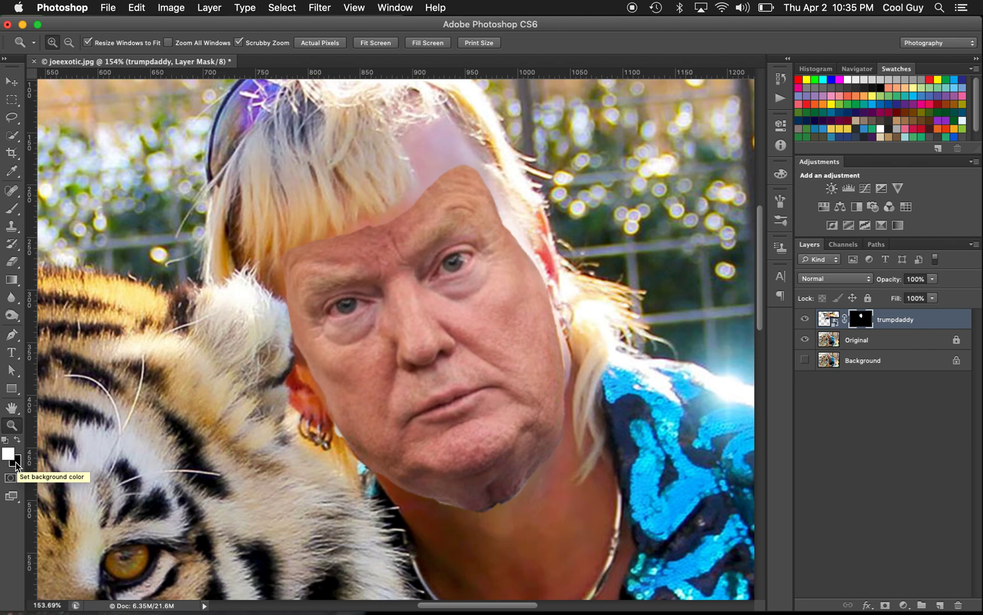
pyautogui.press('x')
pyautogui.press('x')
pyautogui.press('x')
pyautogui.press('x')
pyautogui.press('x')
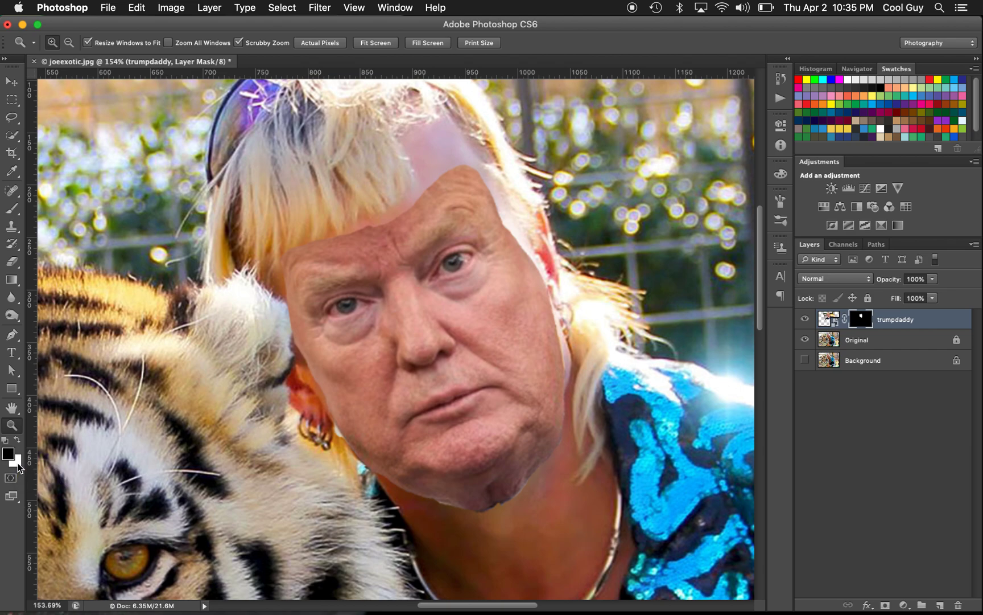
# Set up the Brush tool with a soft round 40 px tip at 0% hardness for painting on the mask.
pyautogui.click(13, 210)
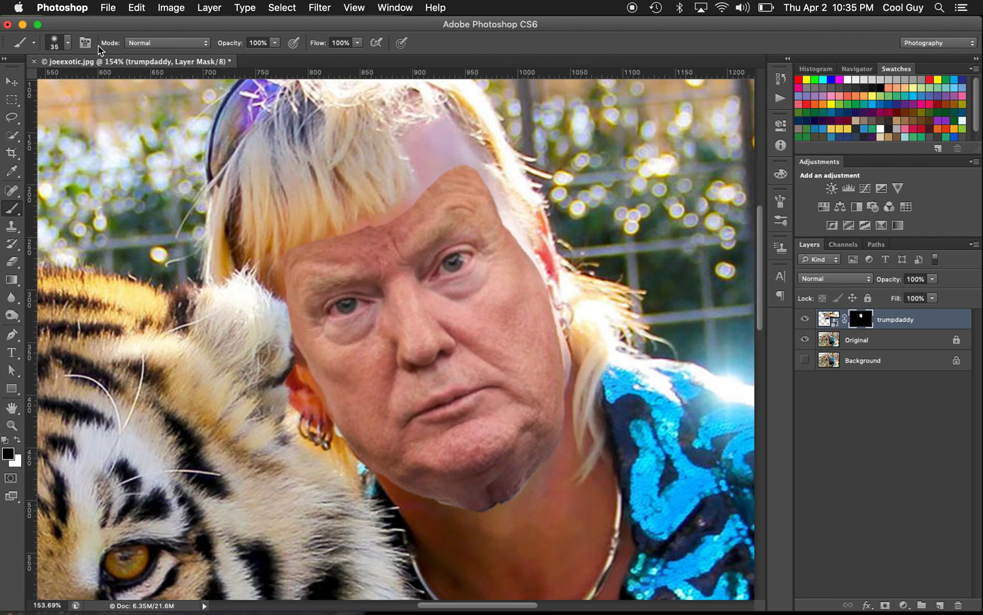
pyautogui.click(69, 46)
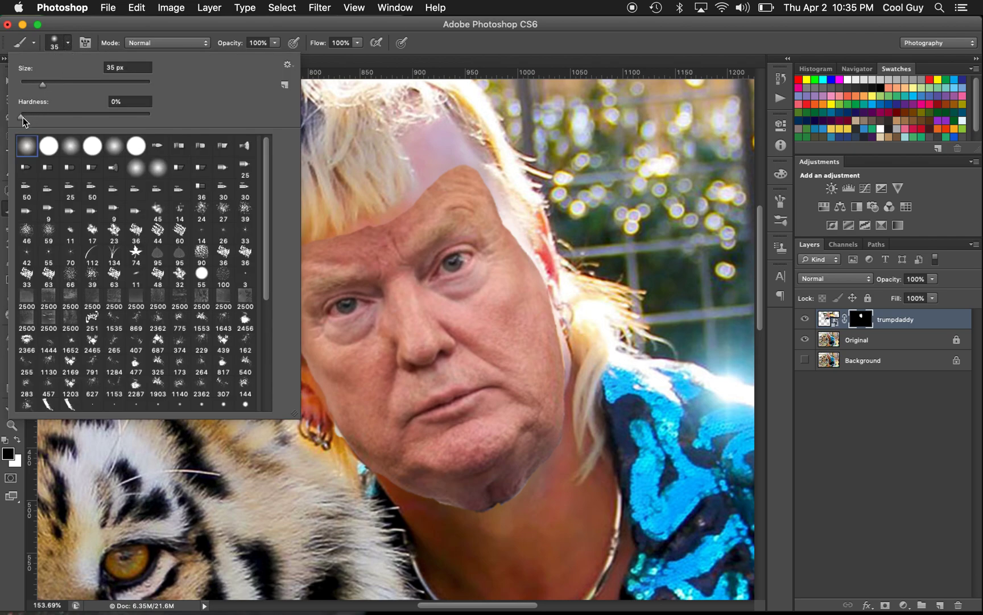
pyautogui.click(59, 47)
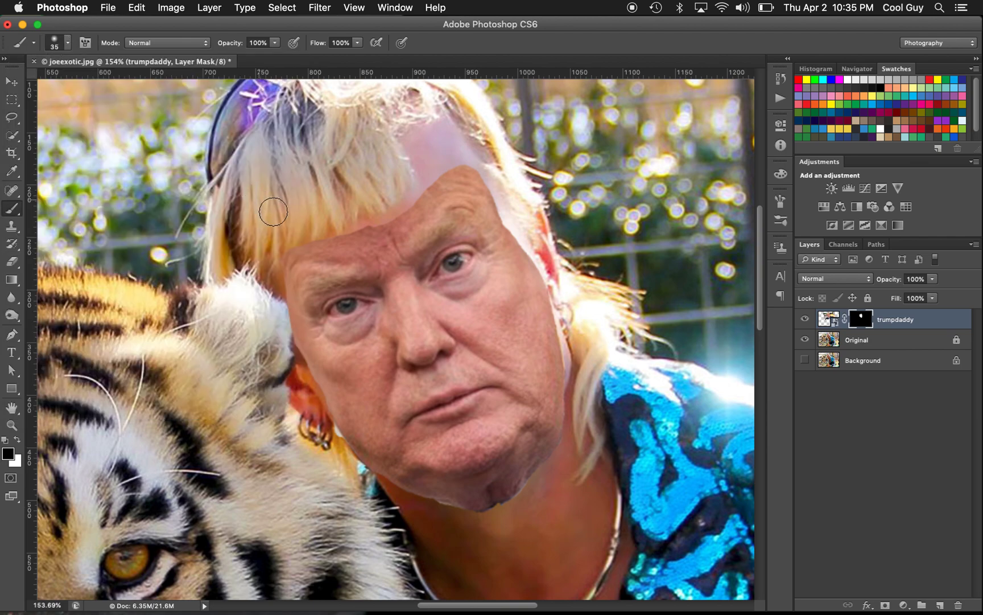
pyautogui.press('[')
pyautogui.press('[')
pyautogui.press('[')
pyautogui.press(']')
pyautogui.press(']')
pyautogui.press(']')
pyautogui.press(']')
pyautogui.press(']')
pyautogui.press('[')
pyautogui.press('[')
pyautogui.press('[')
# Blend the top edge of the forehead into the fringe by painting on the trumpdaddy mask with black and white.
pyautogui.moveTo(422, 197)
pyautogui.mouseDown()
pyautogui.moveTo(384, 225)
pyautogui.moveTo(436, 182)
pyautogui.moveTo(478, 175)
pyautogui.mouseUp()
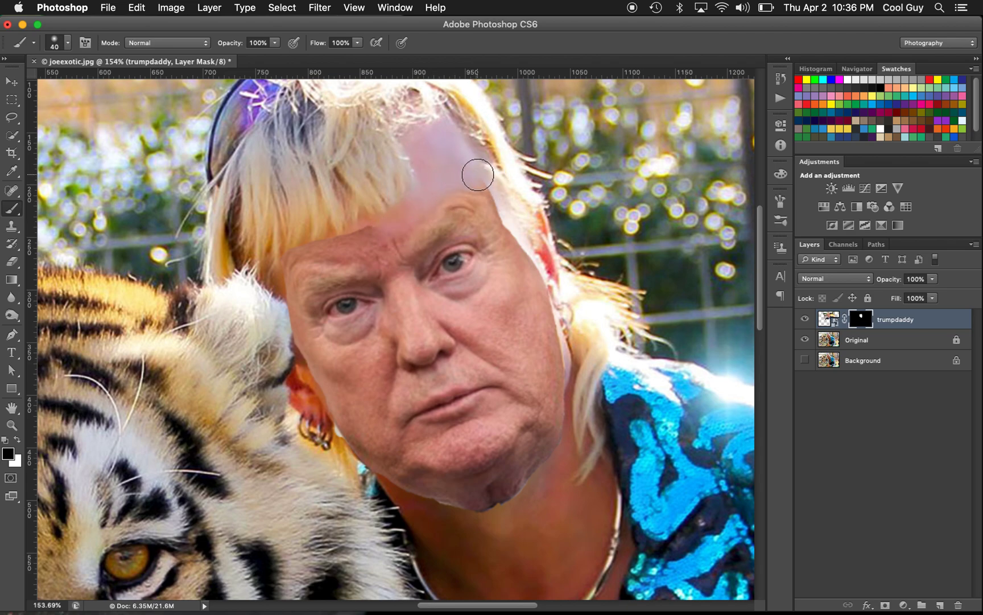
pyautogui.moveTo(458, 172)
pyautogui.mouseDown()
pyautogui.moveTo(382, 226)
pyautogui.moveTo(338, 235)
pyautogui.mouseUp()
pyautogui.moveTo(412, 217)
pyautogui.mouseDown()
pyautogui.moveTo(455, 189)
pyautogui.moveTo(481, 193)
pyautogui.moveTo(528, 264)
pyautogui.moveTo(497, 223)
pyautogui.moveTo(520, 303)
pyautogui.moveTo(489, 184)
pyautogui.moveTo(469, 170)
pyautogui.moveTo(444, 170)
pyautogui.moveTo(441, 188)
pyautogui.moveTo(431, 180)
pyautogui.moveTo(454, 159)
pyautogui.moveTo(473, 177)
pyautogui.moveTo(446, 160)
pyautogui.moveTo(425, 220)
pyautogui.mouseUp()
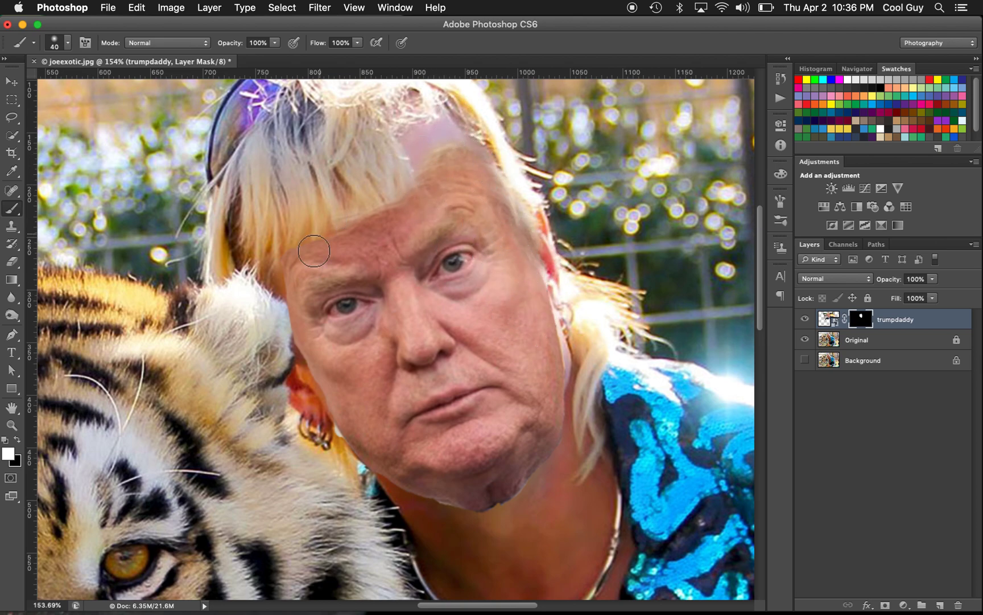
# Try hiding the upper forehead below the fringe with black on the mask, and undo the stroke.
pyautogui.press('x')
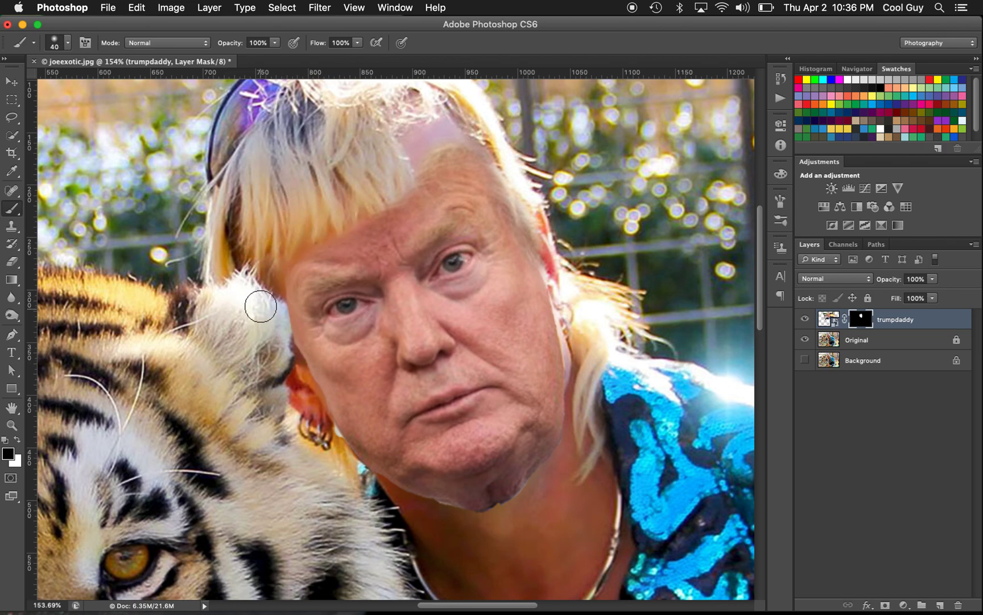
pyautogui.moveTo(326, 211)
pyautogui.mouseDown()
pyautogui.moveTo(400, 176)
pyautogui.moveTo(356, 193)
pyautogui.moveTo(474, 164)
pyautogui.moveTo(424, 165)
pyautogui.moveTo(432, 148)
pyautogui.mouseUp()
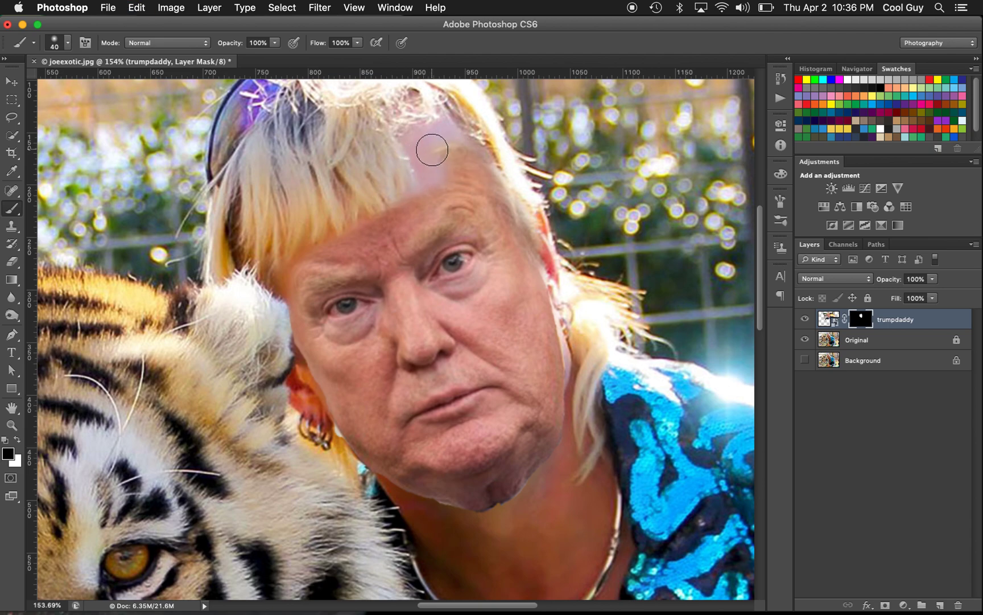
pyautogui.press('super+z')
pyautogui.press('super+z')
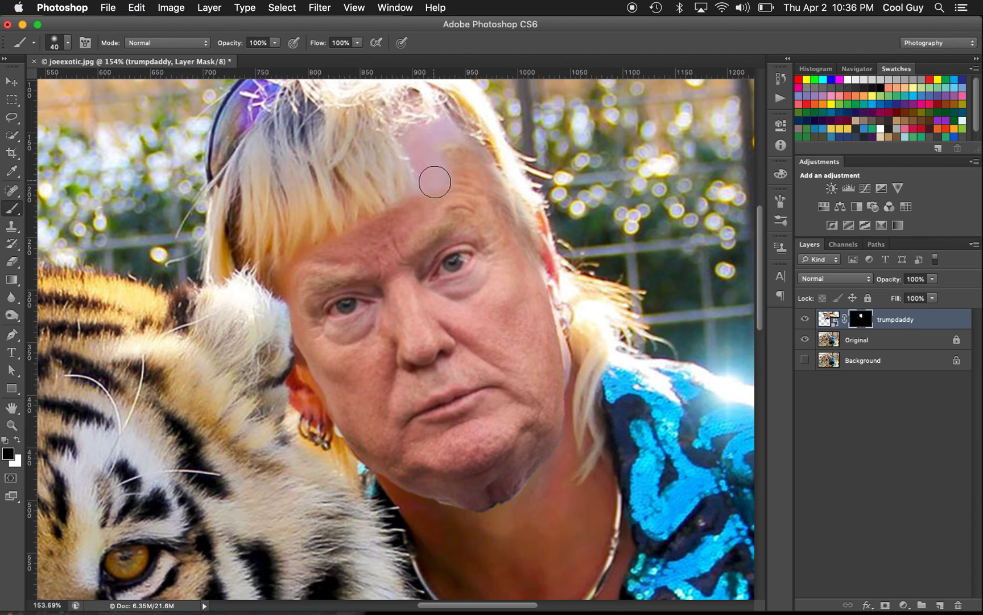
# Refine the mask along the upper forehead and the temple beside the hair, alternating white and black with a 35 px brush.
pyautogui.press('x')
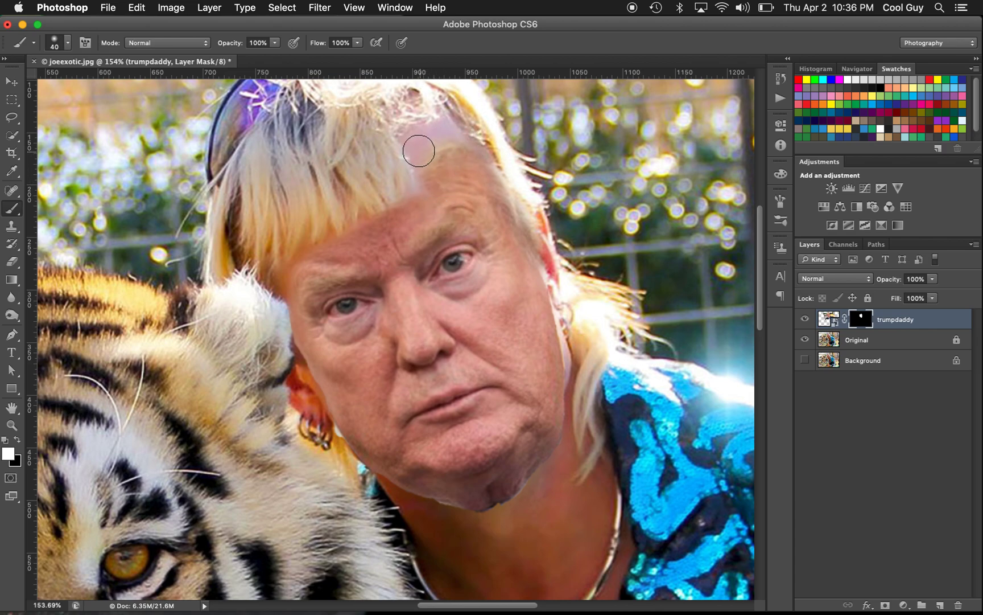
pyautogui.moveTo(413, 156)
pyautogui.mouseDown()
pyautogui.moveTo(470, 140)
pyautogui.moveTo(425, 152)
pyautogui.moveTo(452, 147)
pyautogui.moveTo(507, 164)
pyautogui.moveTo(531, 214)
pyautogui.mouseUp()
pyautogui.moveTo(507, 165); pyautogui.dragTo(511, 208)
pyautogui.press('super+z')
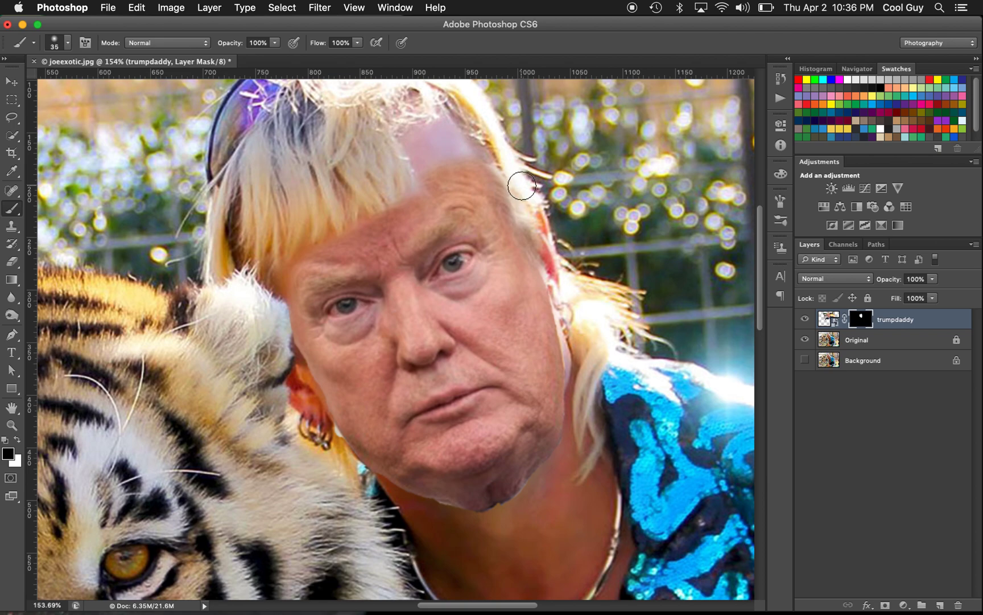
pyautogui.moveTo(482, 192); pyautogui.dragTo(503, 226)
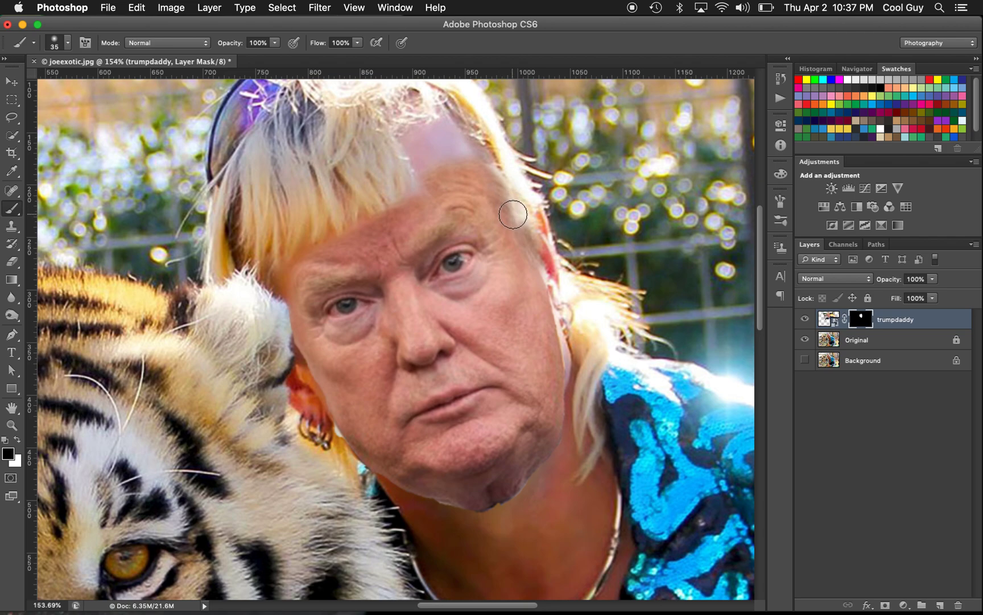
pyautogui.press('x')
pyautogui.moveTo(538, 202)
pyautogui.mouseDown()
pyautogui.moveTo(537, 220)
pyautogui.moveTo(529, 204)
pyautogui.moveTo(565, 281)
pyautogui.mouseUp()
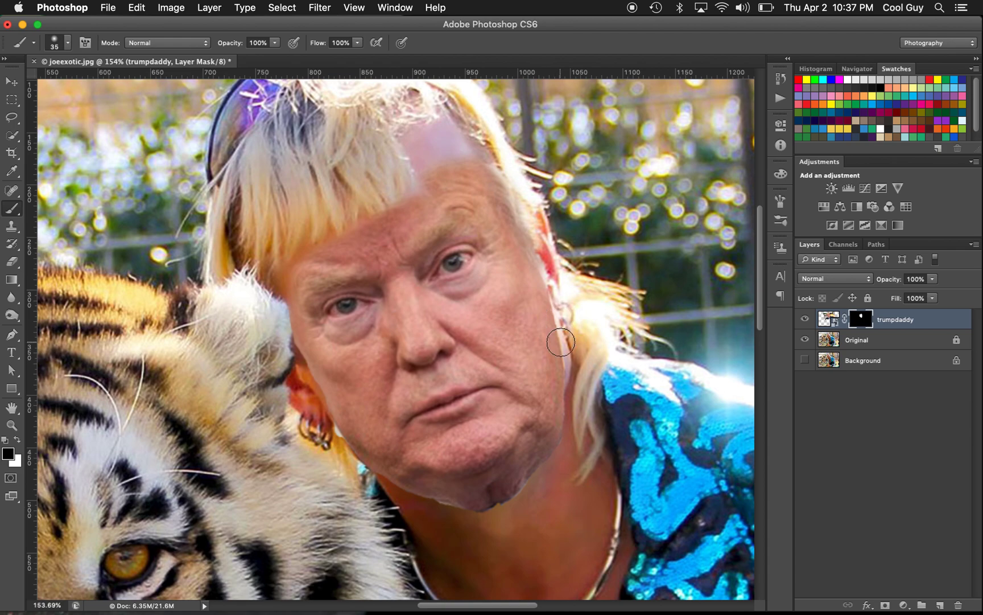
# Blend the cheek edge beside the earring on the mask, using white and black with the 35 px brush.
pyautogui.press('z')
pyautogui.moveTo(561, 341); pyautogui.dragTo(612, 402)
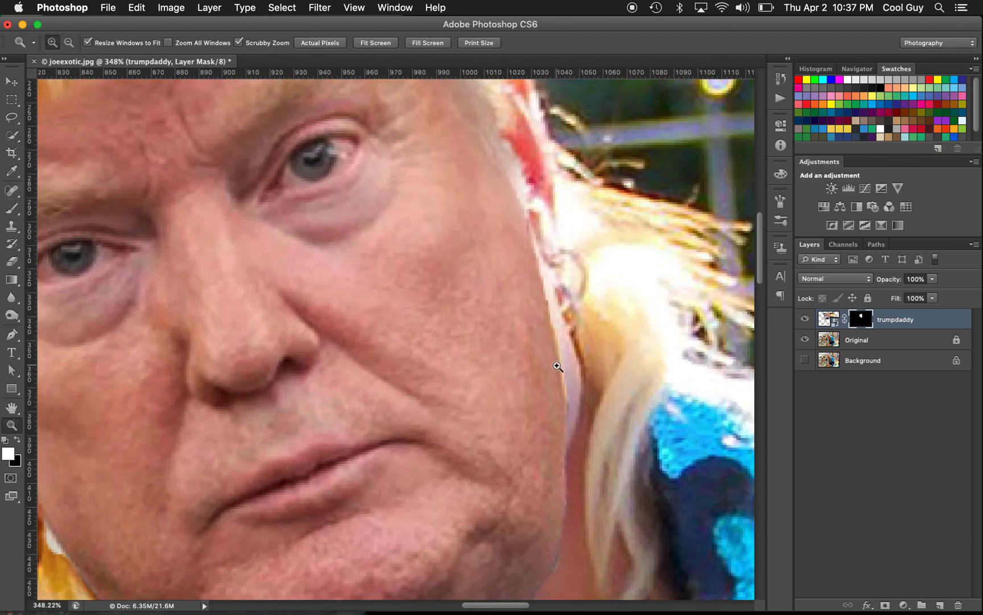
pyautogui.press('b')
pyautogui.moveTo(530, 344)
pyautogui.mouseDown()
pyautogui.moveTo(539, 381)
pyautogui.moveTo(531, 355)
pyautogui.moveTo(555, 392)
pyautogui.moveTo(547, 378)
pyautogui.moveTo(599, 363)
pyautogui.moveTo(600, 408)
pyautogui.moveTo(582, 310)
pyautogui.mouseUp()
pyautogui.moveTo(530, 365)
pyautogui.mouseDown()
pyautogui.moveTo(514, 375)
pyautogui.moveTo(527, 356)
pyautogui.moveTo(512, 307)
pyautogui.moveTo(573, 296)
pyautogui.moveTo(582, 228)
pyautogui.moveTo(597, 375)
pyautogui.mouseUp()
pyautogui.press('super+z')
pyautogui.moveTo(581, 262); pyautogui.dragTo(580, 339)
pyautogui.click(604, 467)
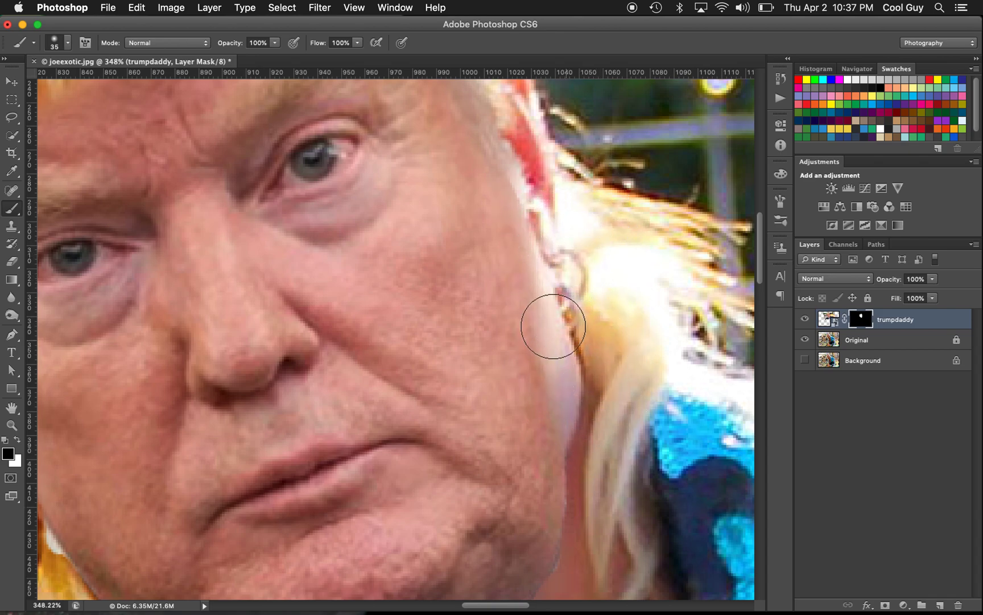
# Soften the jaw edge beside the hanging hair strand on the mask, alternating black and white and reducing the brush to 25 px.
pyautogui.scroll(-10, 622, 414)
pyautogui.click(604, 354)
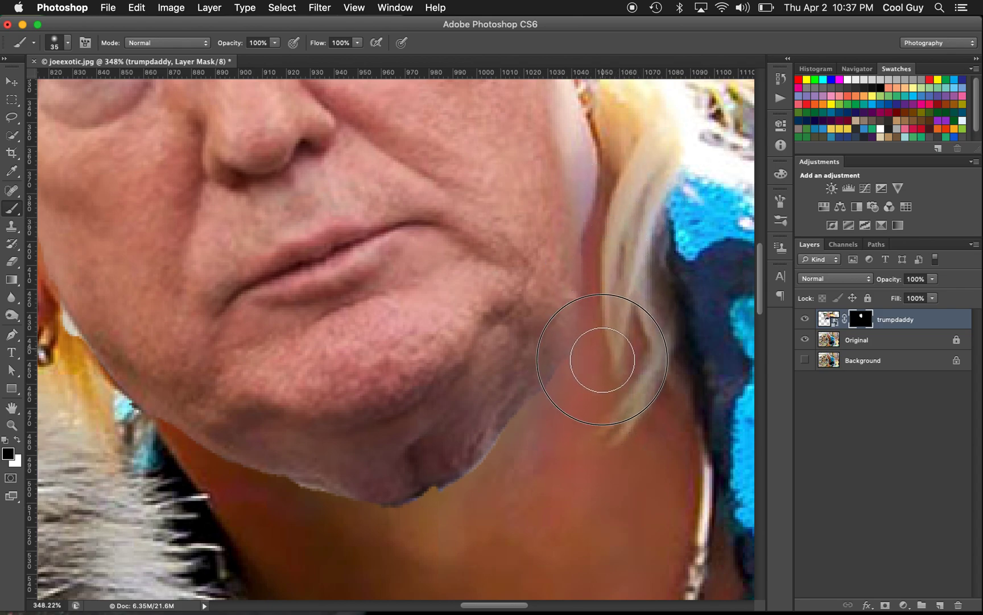
pyautogui.click(583, 395)
pyautogui.press('x')
pyautogui.press('[')
pyautogui.moveTo(554, 261); pyautogui.dragTo(545, 335)
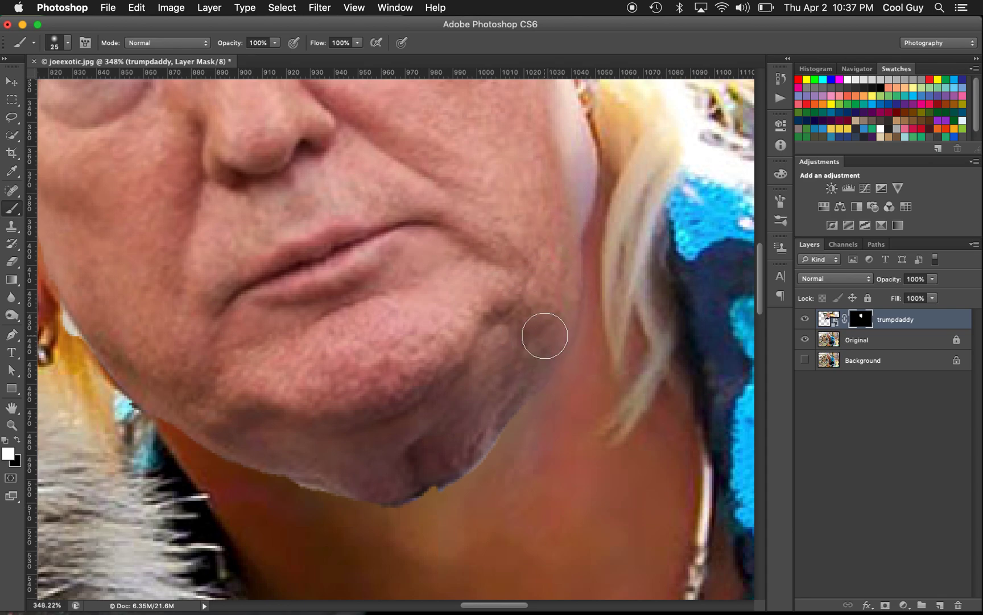
pyautogui.press('x')
pyautogui.moveTo(613, 249); pyautogui.dragTo(612, 319)
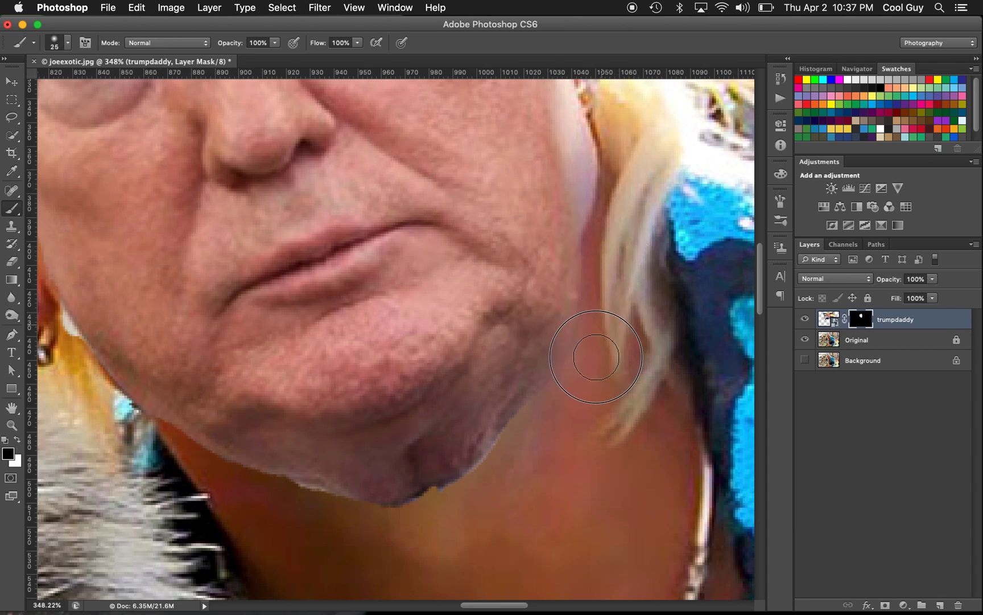
pyautogui.moveTo(620, 246)
pyautogui.mouseDown()
pyautogui.moveTo(597, 281)
pyautogui.moveTo(583, 399)
pyautogui.mouseUp()
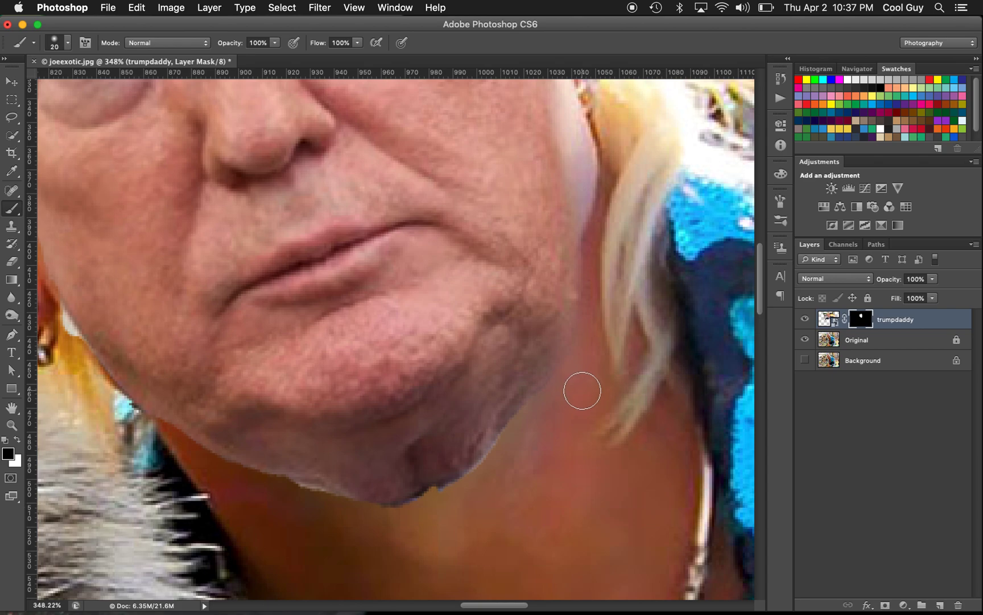
# Blend the lower jaw and chin edge into the neck with a 20 px brush, hiding with black and restoring with white, then refine at 10 px.
pyautogui.moveTo(600, 312)
pyautogui.mouseDown()
pyautogui.moveTo(546, 401)
pyautogui.moveTo(594, 330)
pyautogui.moveTo(570, 372)
pyautogui.moveTo(484, 485)
pyautogui.mouseUp()
pyautogui.moveTo(511, 427)
pyautogui.mouseDown()
pyautogui.moveTo(473, 499)
pyautogui.moveTo(531, 424)
pyautogui.moveTo(481, 496)
pyautogui.moveTo(481, 480)
pyautogui.moveTo(436, 506)
pyautogui.moveTo(465, 503)
pyautogui.moveTo(420, 509)
pyautogui.moveTo(436, 500)
pyautogui.moveTo(381, 520)
pyautogui.moveTo(396, 519)
pyautogui.moveTo(423, 512)
pyautogui.moveTo(370, 514)
pyautogui.moveTo(398, 528)
pyautogui.mouseUp()
pyautogui.moveTo(335, 520)
pyautogui.mouseDown()
pyautogui.moveTo(289, 503)
pyautogui.moveTo(308, 507)
pyautogui.mouseUp()
pyautogui.moveTo(316, 504)
pyautogui.mouseDown()
pyautogui.moveTo(289, 492)
pyautogui.moveTo(344, 523)
pyautogui.mouseUp()
pyautogui.press('x')
pyautogui.moveTo(360, 468)
pyautogui.mouseDown()
pyautogui.moveTo(340, 465)
pyautogui.moveTo(358, 479)
pyautogui.moveTo(338, 462)
pyautogui.moveTo(253, 446)
pyautogui.moveTo(413, 468)
pyautogui.moveTo(407, 451)
pyautogui.moveTo(402, 472)
pyautogui.moveTo(440, 455)
pyautogui.mouseUp()
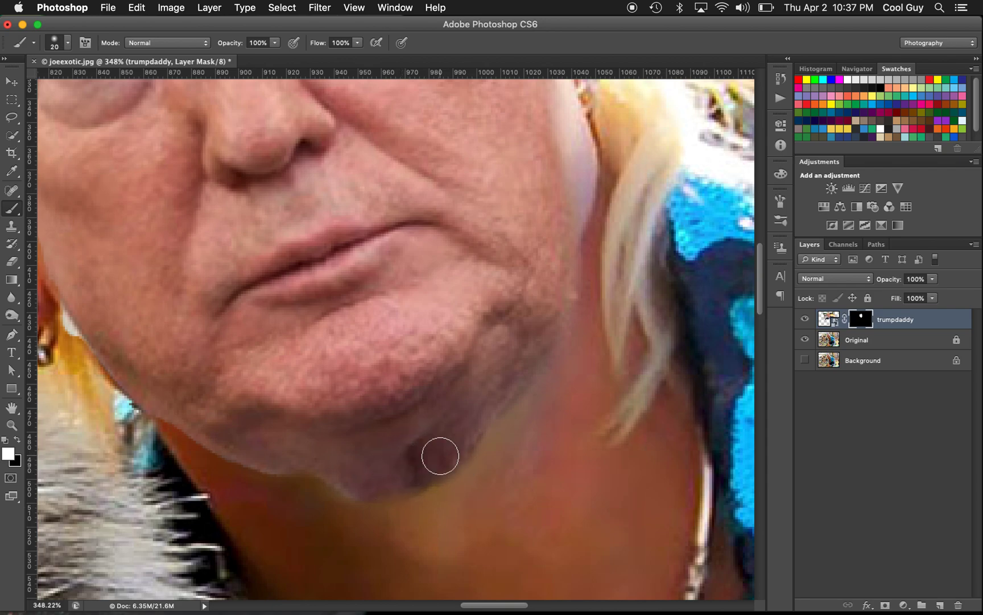
pyautogui.moveTo(326, 508); pyautogui.dragTo(325, 510)
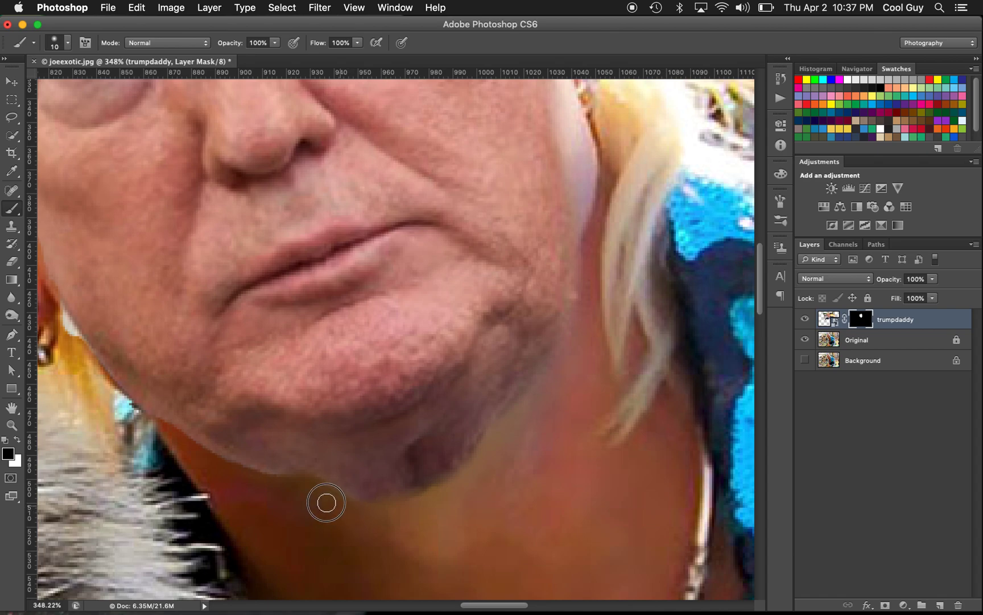
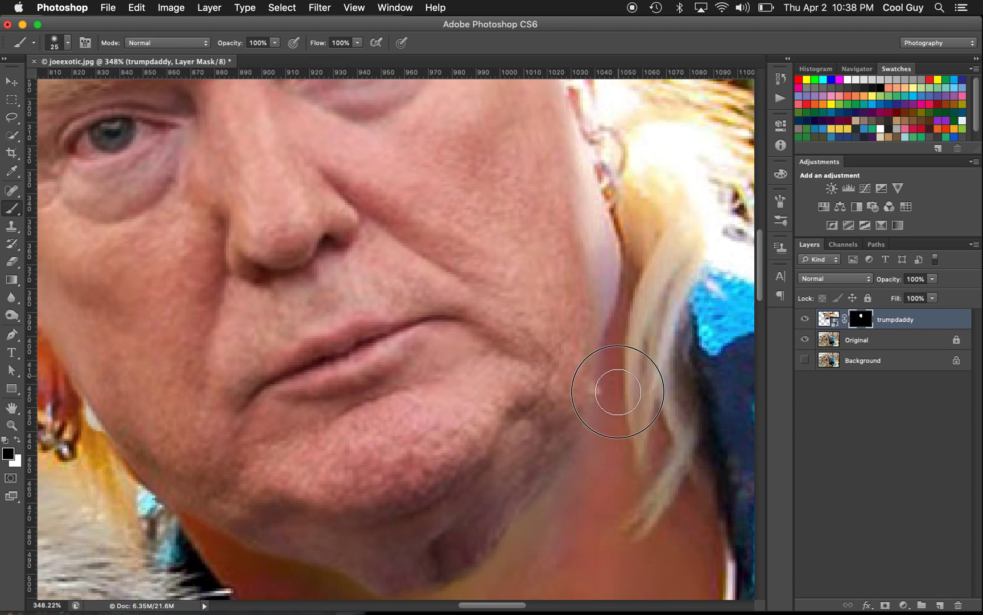
# Undo the last mask stroke and restore the jaw edge beside the hanging hair strand with white using the 25 px brush.
pyautogui.press('super+z')
pyautogui.press('x')
pyautogui.moveTo(576, 390); pyautogui.dragTo(574, 355)
pyautogui.moveTo(577, 386)
pyautogui.mouseDown()
pyautogui.moveTo(572, 327)
pyautogui.moveTo(580, 388)
pyautogui.moveTo(569, 411)
pyautogui.mouseUp()
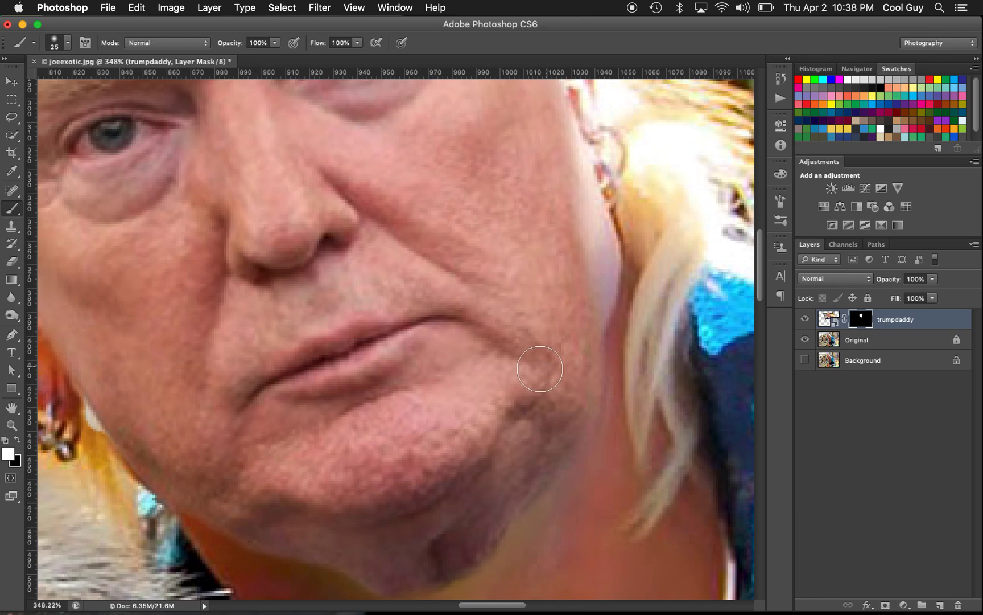
# Hide the face's upper forehead edge from the temple to beneath the fringe by painting black on the mask with a 35 px brush.
pyautogui.press('z')
pyautogui.moveTo(567, 450); pyautogui.dragTo(490, 429)
pyautogui.moveTo(535, 341); pyautogui.dragTo(564, 353)
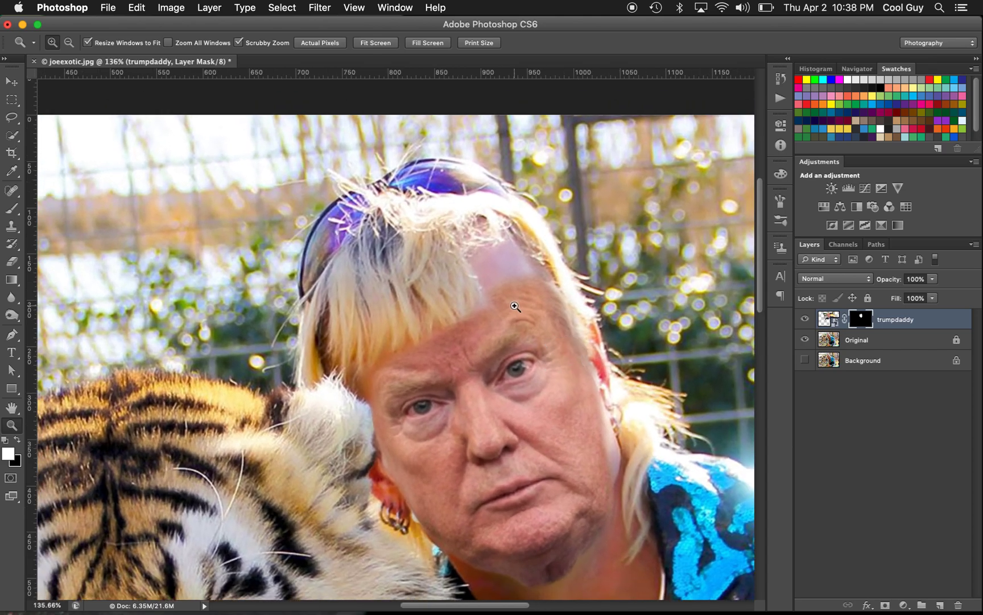
pyautogui.press('x')
pyautogui.press('b')
pyautogui.moveTo(496, 288)
pyautogui.mouseDown()
pyautogui.moveTo(520, 275)
pyautogui.moveTo(496, 283)
pyautogui.moveTo(524, 277)
pyautogui.moveTo(550, 287)
pyautogui.moveTo(502, 293)
pyautogui.moveTo(569, 305)
pyautogui.moveTo(604, 364)
pyautogui.moveTo(557, 295)
pyautogui.mouseUp()
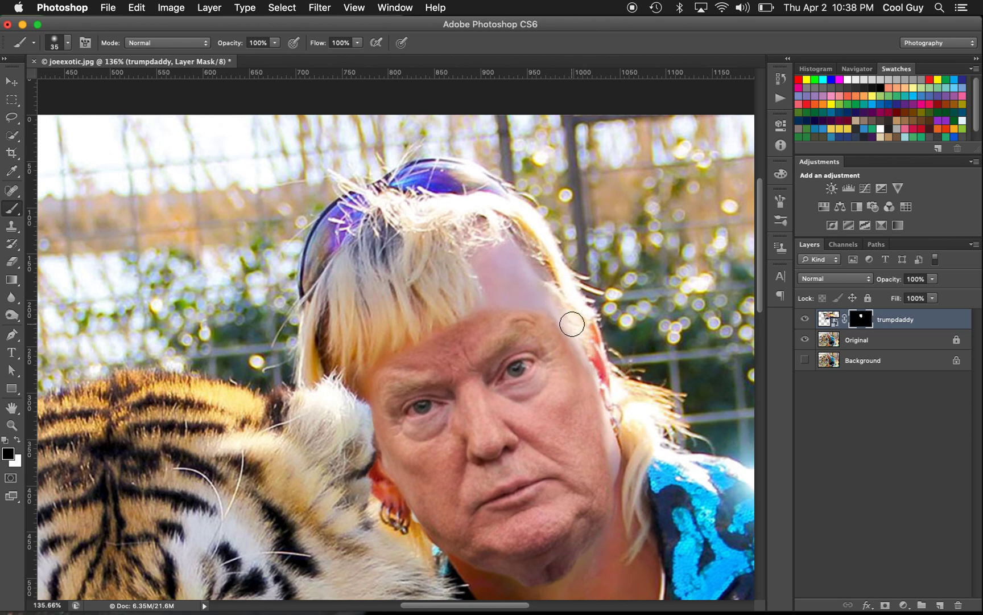
pyautogui.moveTo(479, 289)
pyautogui.mouseDown()
pyautogui.moveTo(434, 331)
pyautogui.moveTo(456, 326)
pyautogui.moveTo(467, 311)
pyautogui.moveTo(407, 334)
pyautogui.mouseUp()
# Try restoring the jaw and neck edge beside the hair strand with white on the mask, and undo the stroke.
pyautogui.press('z')
pyautogui.moveTo(609, 378); pyautogui.dragTo(548, 380)
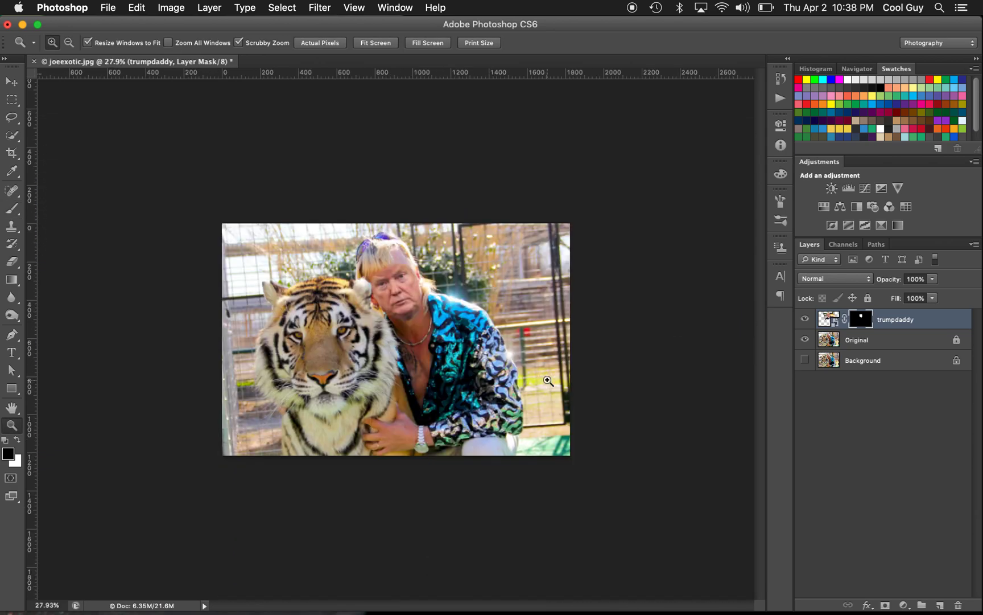
pyautogui.moveTo(404, 315); pyautogui.dragTo(483, 357)
pyautogui.press('x')
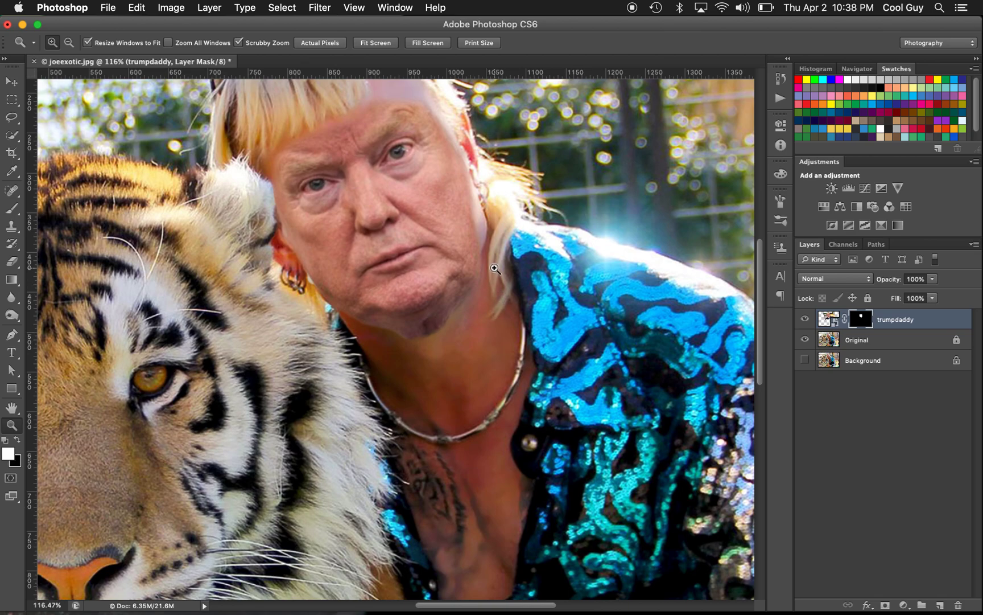
pyautogui.press('b')
pyautogui.moveTo(502, 259)
pyautogui.mouseDown()
pyautogui.moveTo(485, 302)
pyautogui.moveTo(492, 296)
pyautogui.mouseUp()
pyautogui.press('super+z')
pyautogui.press('x')
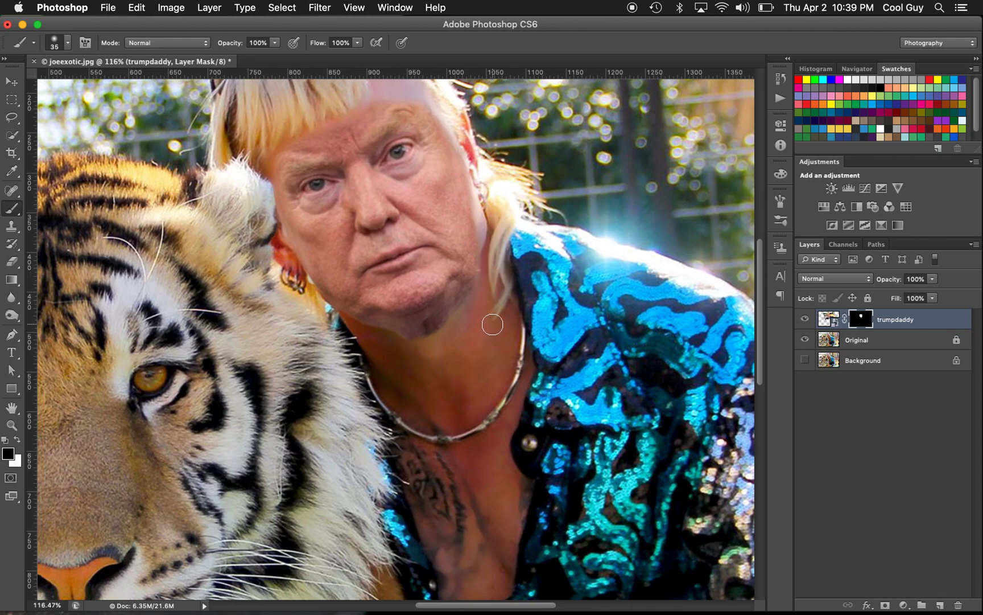
# Load the trumpdaddy mask as a selection and add a Hue/Saturation adjustment layer that raises the face's saturation.
pyautogui.press('z')
pyautogui.moveTo(528, 324); pyautogui.dragTo(500, 314)
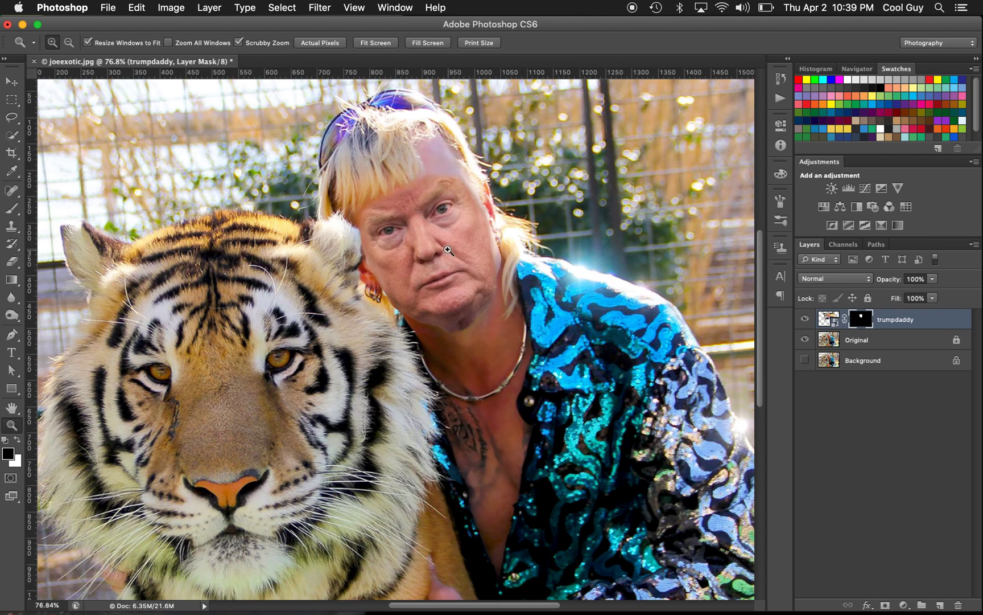
pyautogui.moveTo(448, 251); pyautogui.dragTo(482, 277)
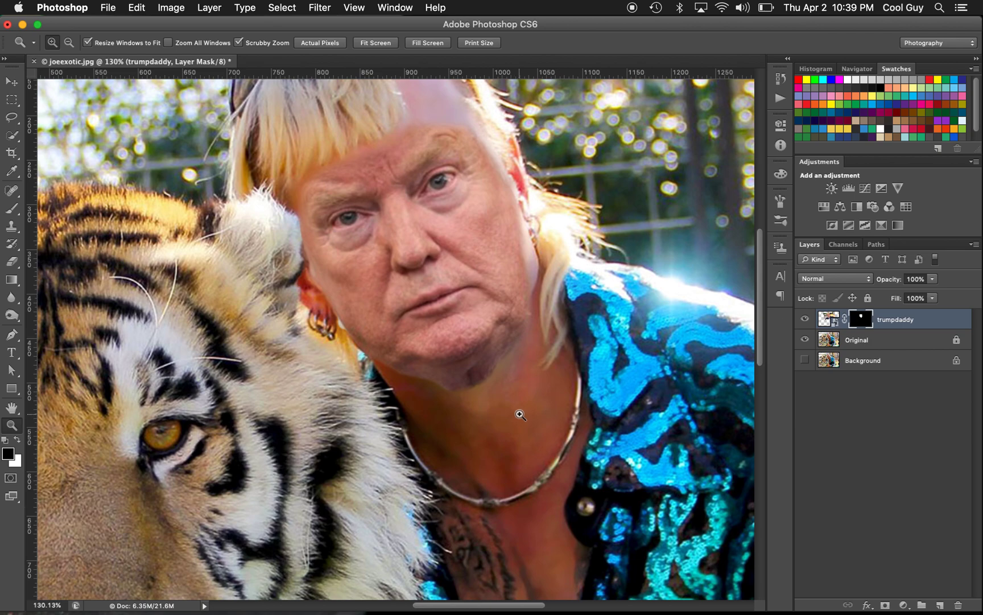
pyautogui.scroll(2, 519, 415)
pyautogui.hscroll(-2, 520, 415)
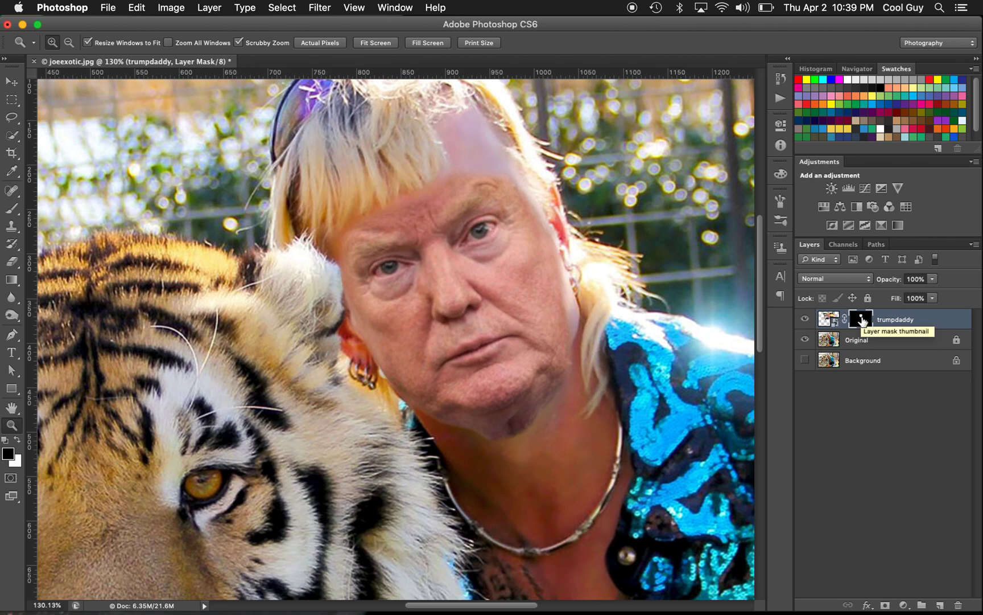
pyautogui.keyDown('super'); pyautogui.click(862, 320); pyautogui.keyUp('super')
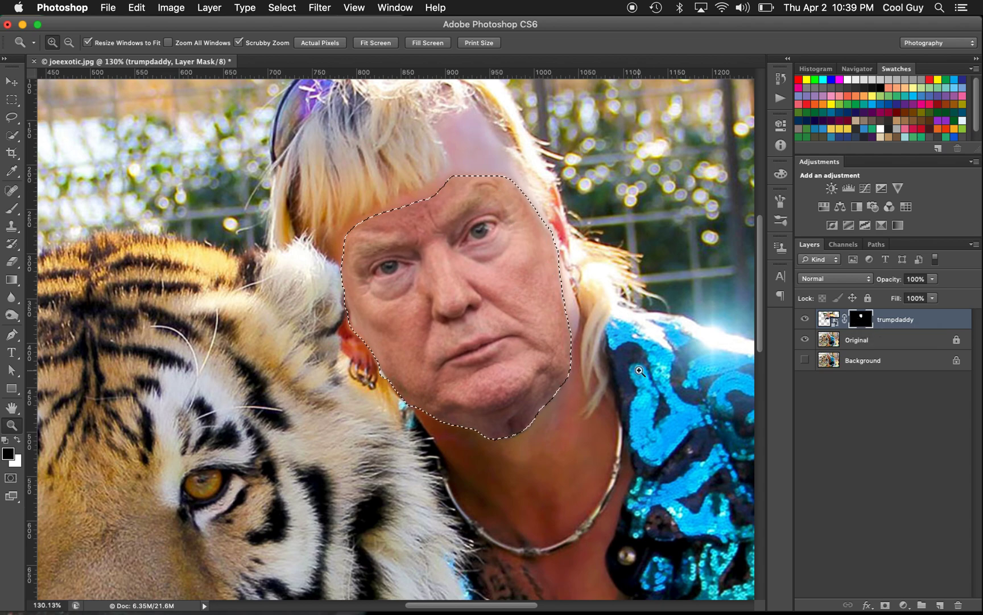
pyautogui.click(904, 605)
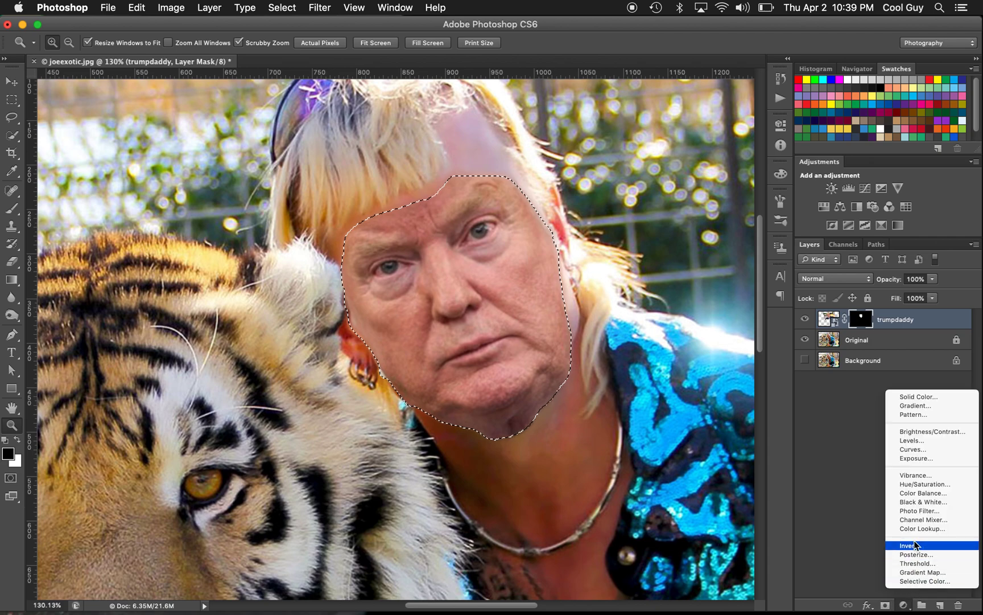
pyautogui.click(921, 484)
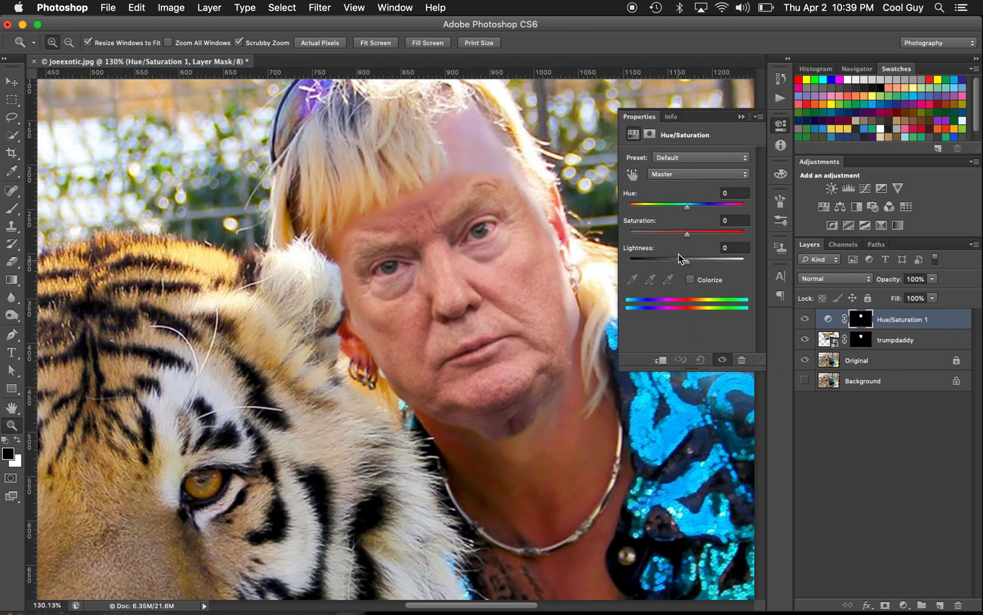
pyautogui.moveTo(689, 238); pyautogui.dragTo(701, 239)
pyautogui.click(782, 129)
pyautogui.click(866, 435)
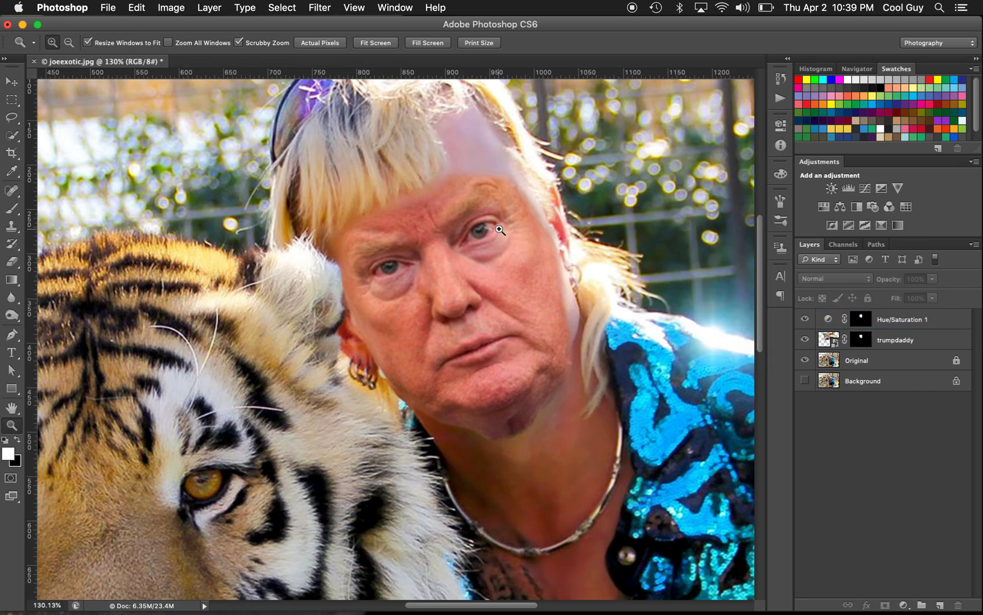
# Add a new empty layer above the Hue/Saturation adjustment and name it retouch.
pyautogui.moveTo(548, 271); pyautogui.dragTo(501, 273)
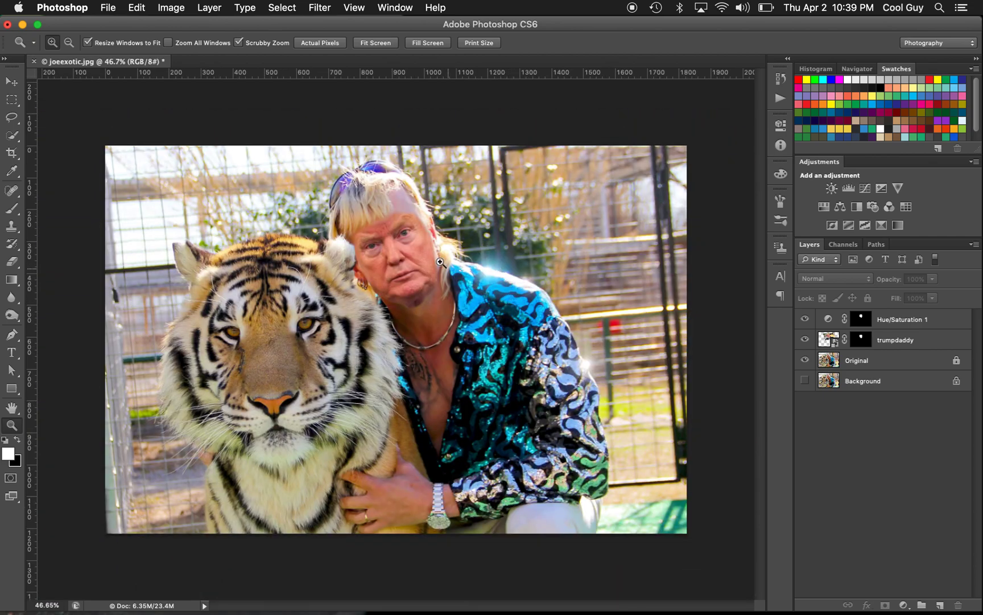
pyautogui.moveTo(414, 235); pyautogui.dragTo(431, 234)
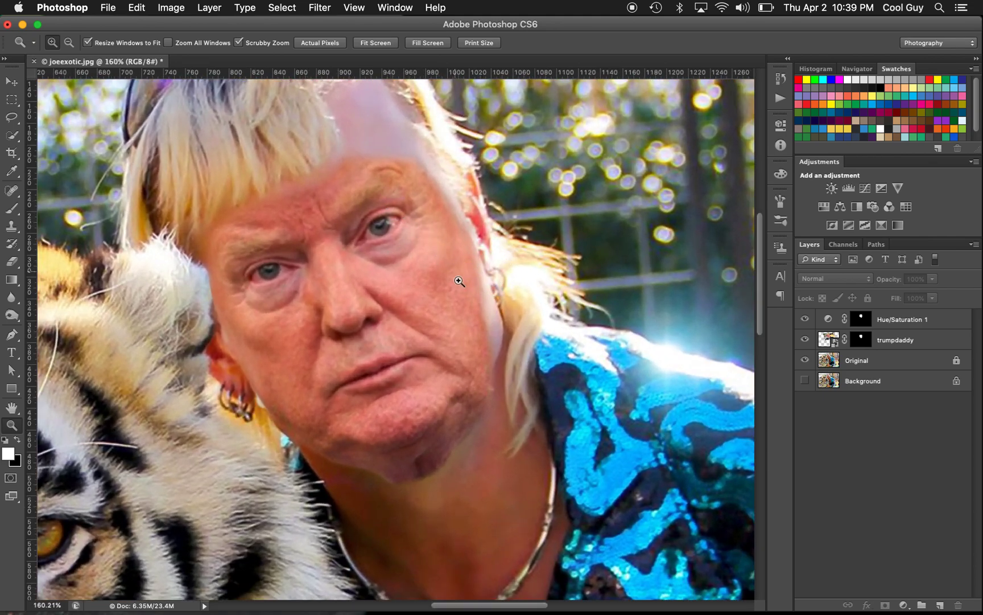
pyautogui.click(905, 323)
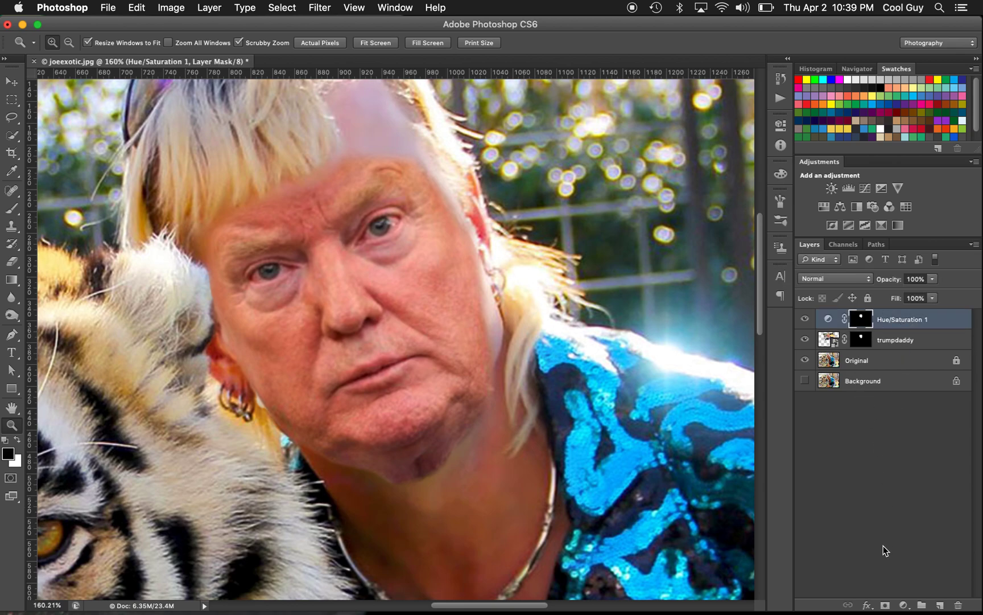
pyautogui.click(940, 605)
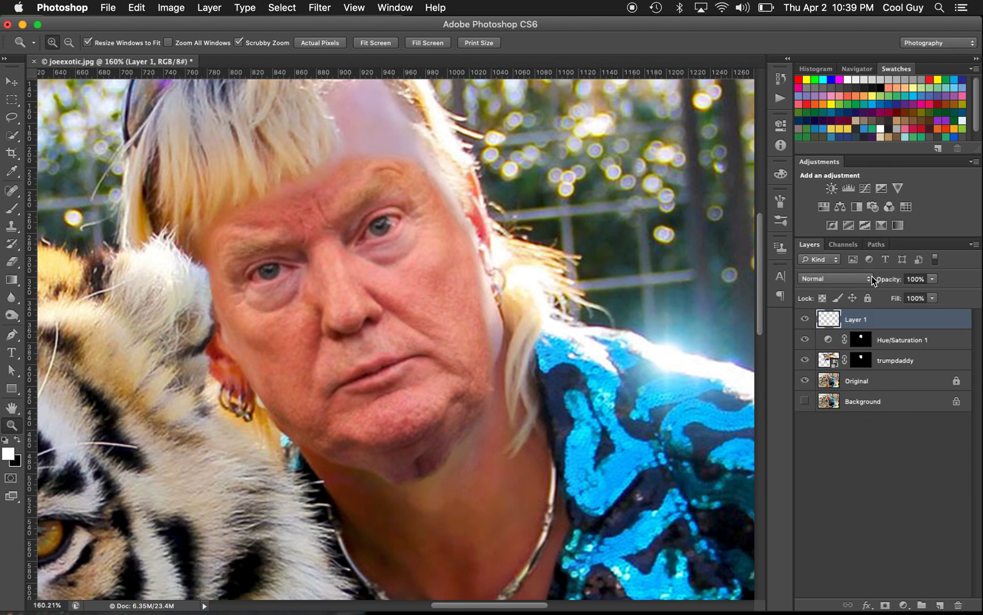
pyautogui.doubleClick(852, 320)
pyautogui.press('Return')
# Clone neck skin sampled near the hair strand over the pale jaw edge with the Clone Stamp, reducing the brush from 35 to 25 px.
pyautogui.moveTo(497, 332); pyautogui.dragTo(548, 375)
pyautogui.scroll(-6, 485, 420)
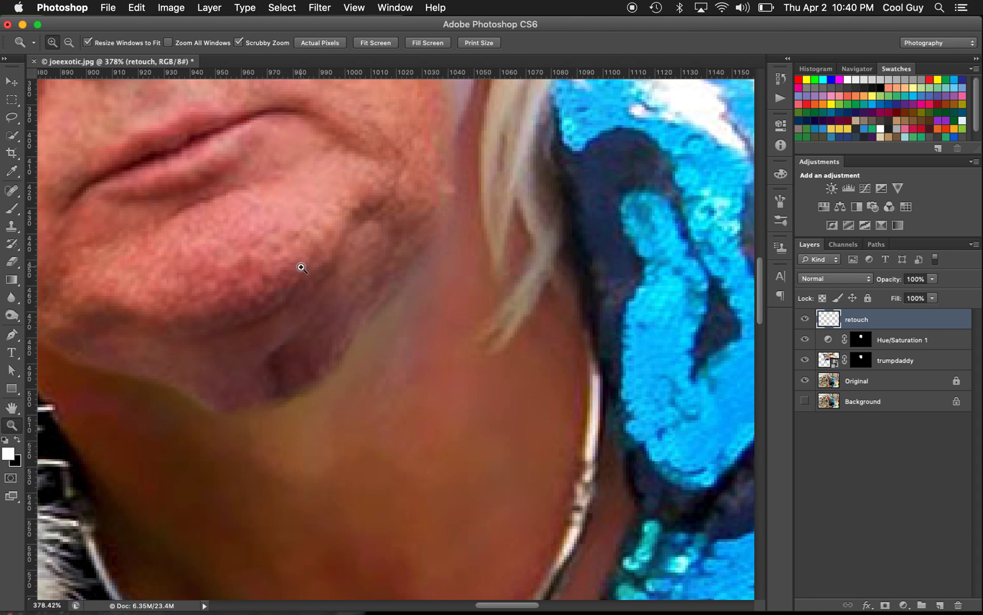
pyautogui.press('s')
pyautogui.press('[')
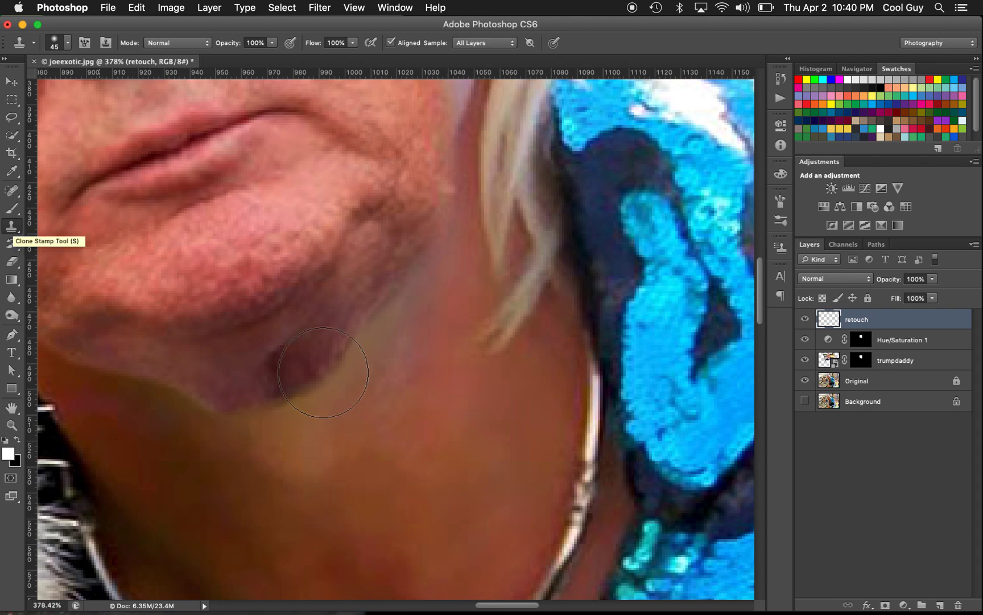
pyautogui.press('[')
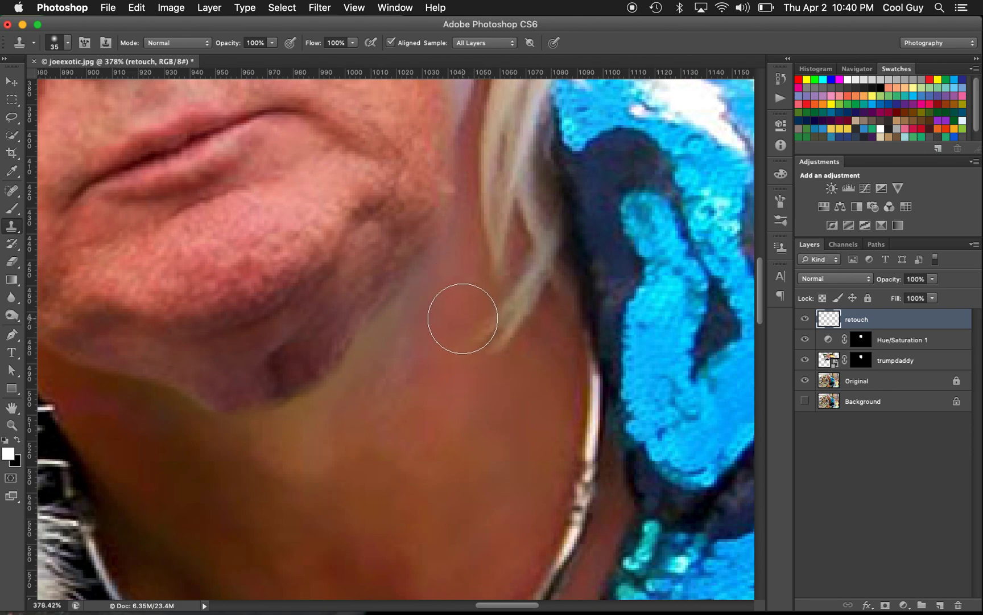
pyautogui.keyDown('alt'); pyautogui.click(452, 306); pyautogui.keyUp('alt')
pyautogui.moveTo(386, 323); pyautogui.dragTo(367, 354)
pyautogui.press('[')
pyautogui.moveTo(422, 301); pyautogui.dragTo(380, 381)
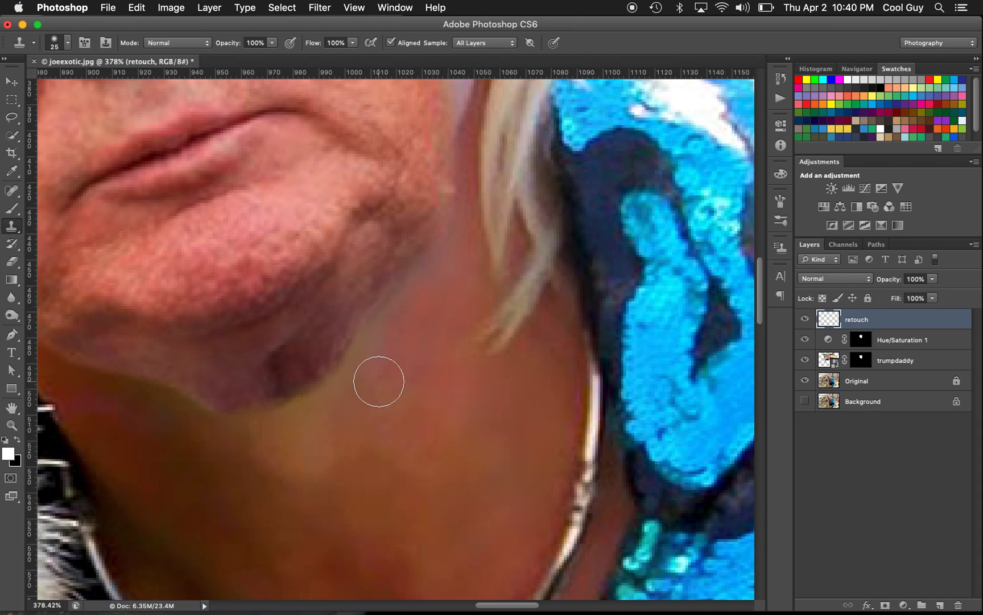
# Even out the neck below the chin by cloning nearby skin with the 25 px stamp, undoing a stroke and resampling lower on the neck.
pyautogui.keyDown('alt'); pyautogui.click(433, 325); pyautogui.keyUp('alt')
pyautogui.moveTo(406, 326)
pyautogui.mouseDown()
pyautogui.moveTo(375, 359)
pyautogui.moveTo(359, 403)
pyautogui.moveTo(425, 354)
pyautogui.moveTo(418, 411)
pyautogui.moveTo(386, 367)
pyautogui.moveTo(355, 448)
pyautogui.mouseUp()
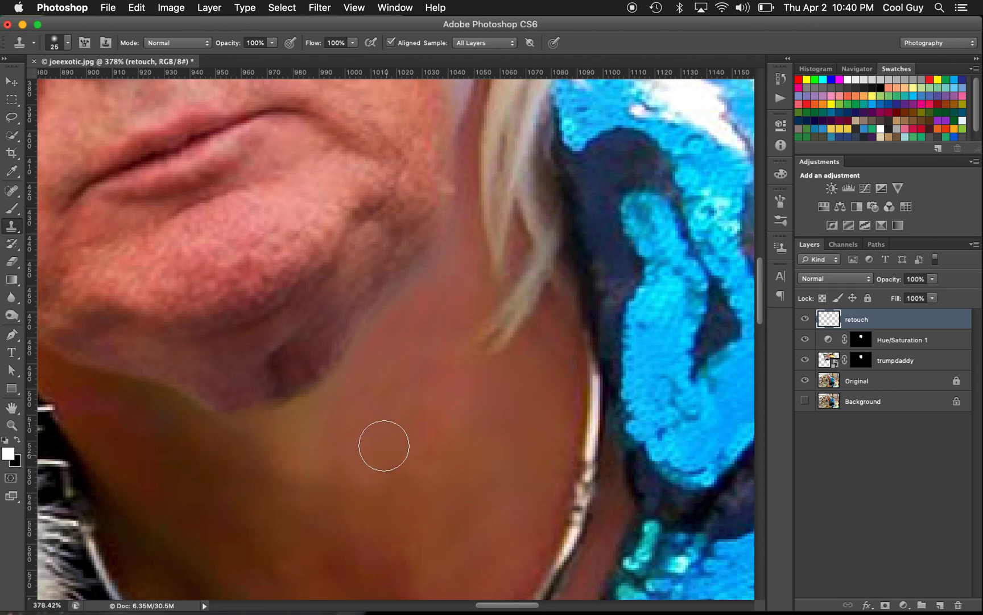
pyautogui.press('super+z')
pyautogui.keyDown('alt'); pyautogui.click(366, 487); pyautogui.keyUp('alt')
pyautogui.moveTo(341, 488); pyautogui.dragTo(340, 487)
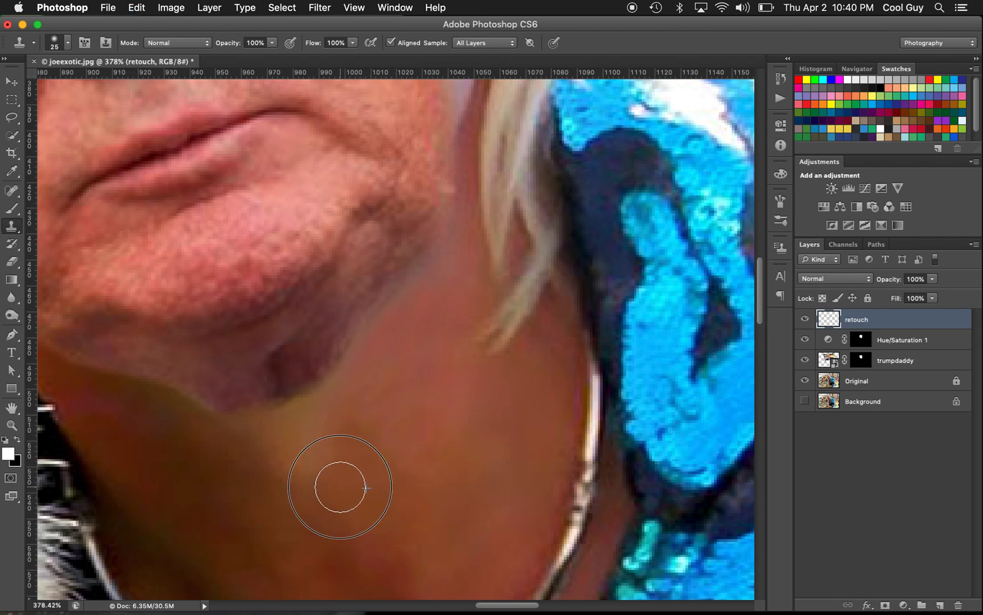
# Clone jaw skin along the lower jaw edge where it meets the neck with the 25 px stamp, and undo the last dab.
pyautogui.press('z')
pyautogui.moveTo(537, 491)
pyautogui.mouseDown()
pyautogui.moveTo(457, 474)
pyautogui.moveTo(566, 500)
pyautogui.moveTo(545, 473)
pyautogui.mouseUp()
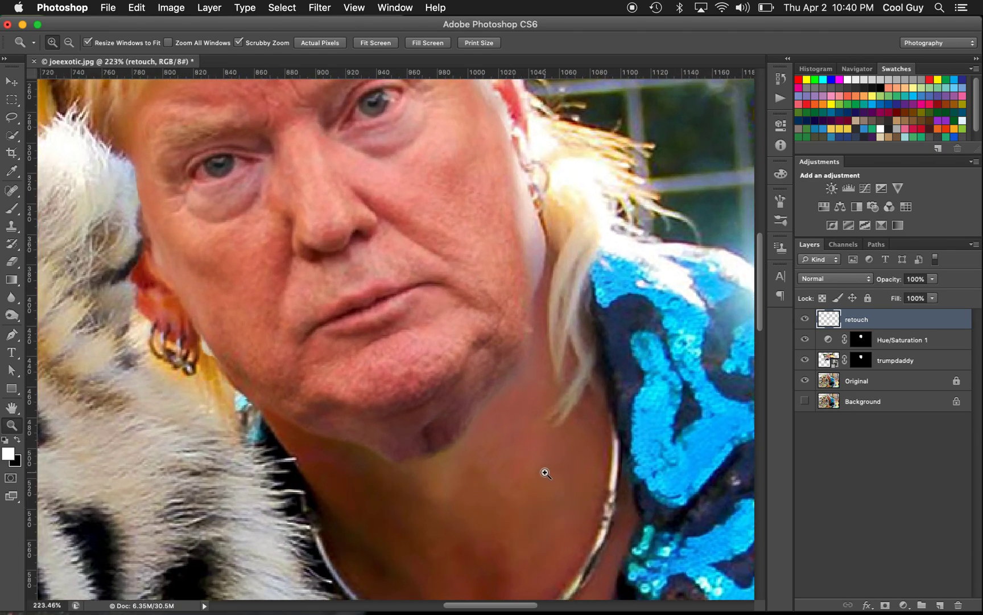
pyautogui.press('s')
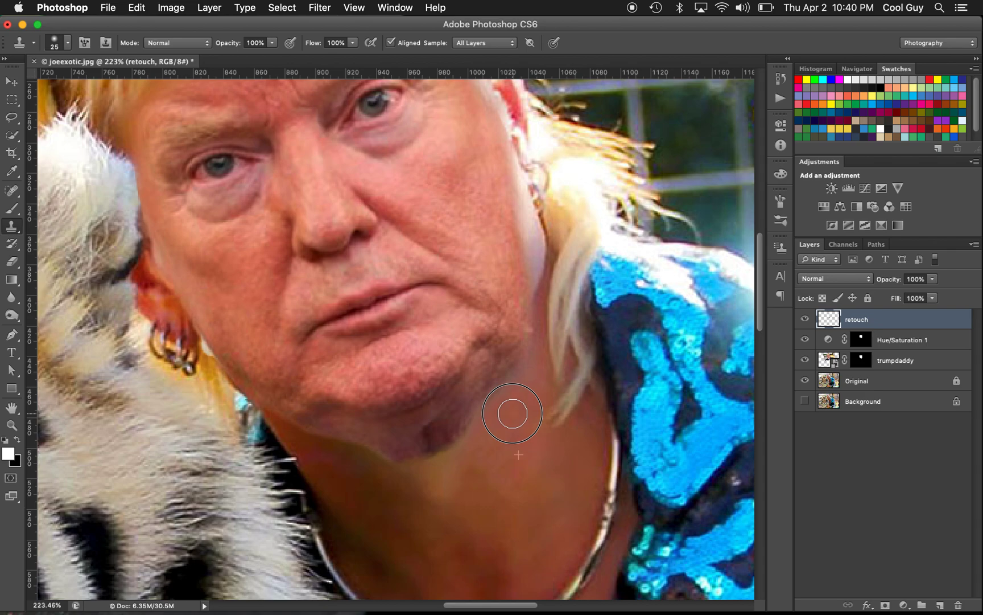
pyautogui.keyDown('alt'); pyautogui.click(483, 370); pyautogui.keyUp('alt')
pyautogui.moveTo(516, 365); pyautogui.dragTo(484, 396)
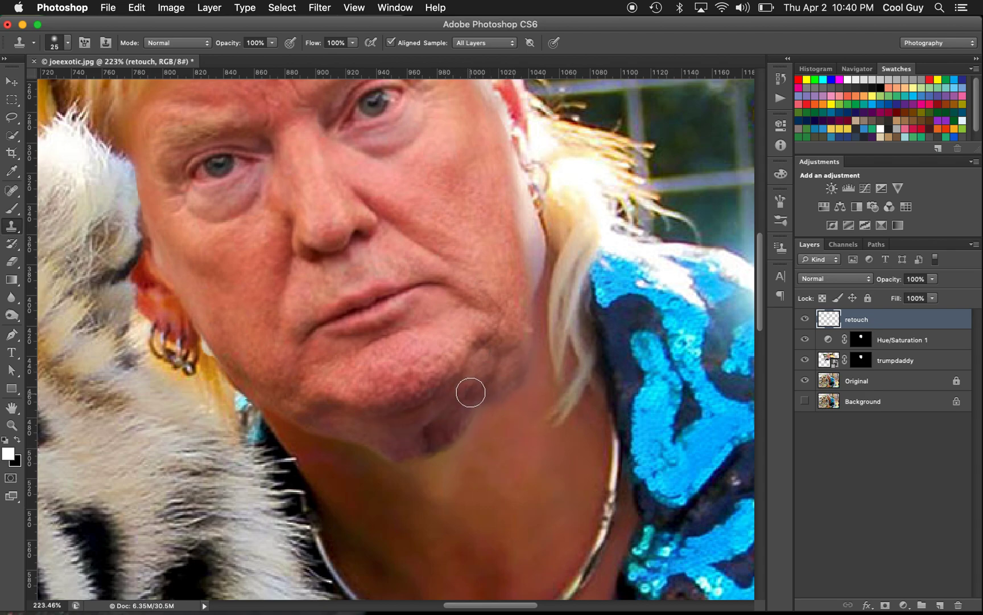
pyautogui.click(490, 351)
pyautogui.keyDown('alt'); pyautogui.click(487, 359); pyautogui.keyUp('alt')
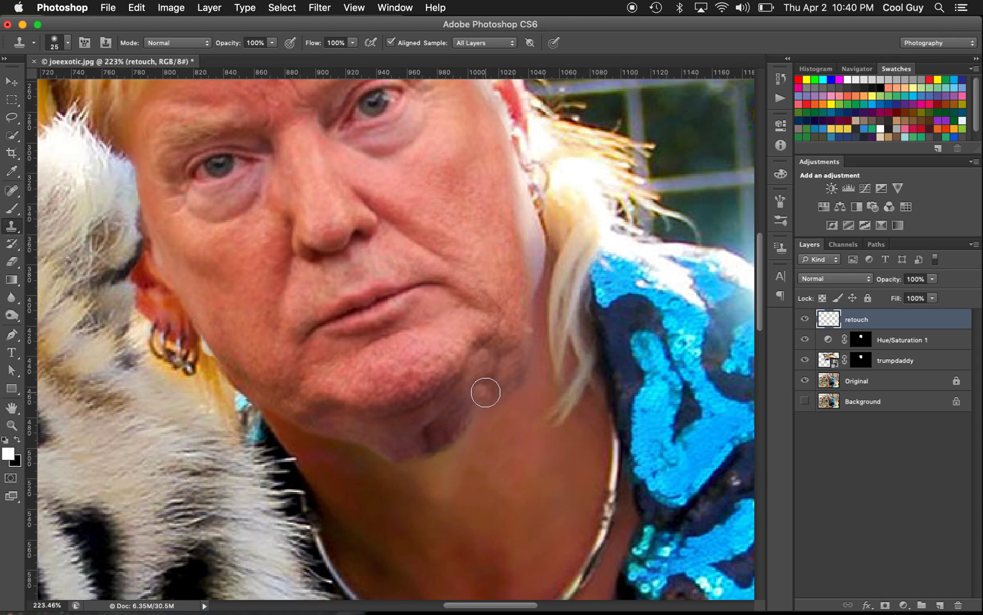
pyautogui.press('super+z')
# Clone the shadowed jaw skin along the underside of the jaw with a 10 px stamp.
pyautogui.press('z')
pyautogui.moveTo(495, 385); pyautogui.dragTo(545, 417)
pyautogui.press('s')
pyautogui.press('[')
pyautogui.keyDown('alt'); pyautogui.click(480, 388); pyautogui.keyUp('alt')
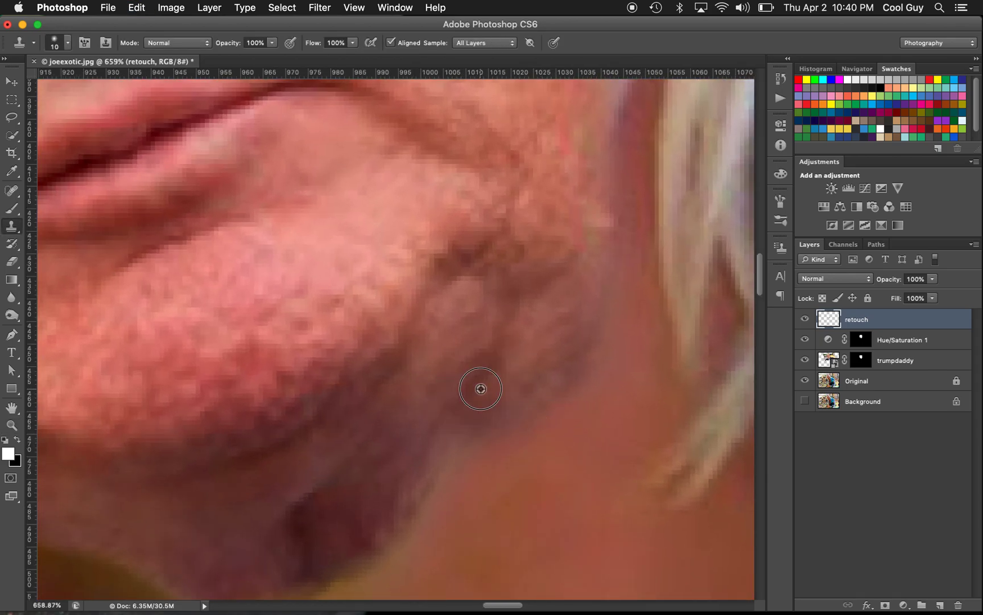
pyautogui.moveTo(432, 453); pyautogui.dragTo(450, 429)
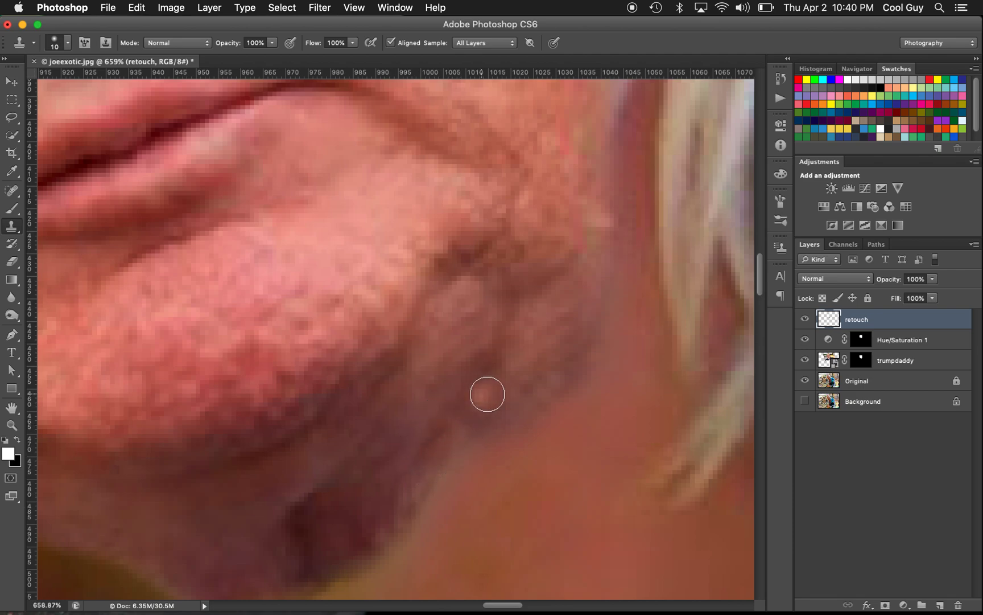
# Clone skin from beside the mouth corner over the pale spot on the jaw edge with the 10 px stamp.
pyautogui.press('z')
pyautogui.press('s')
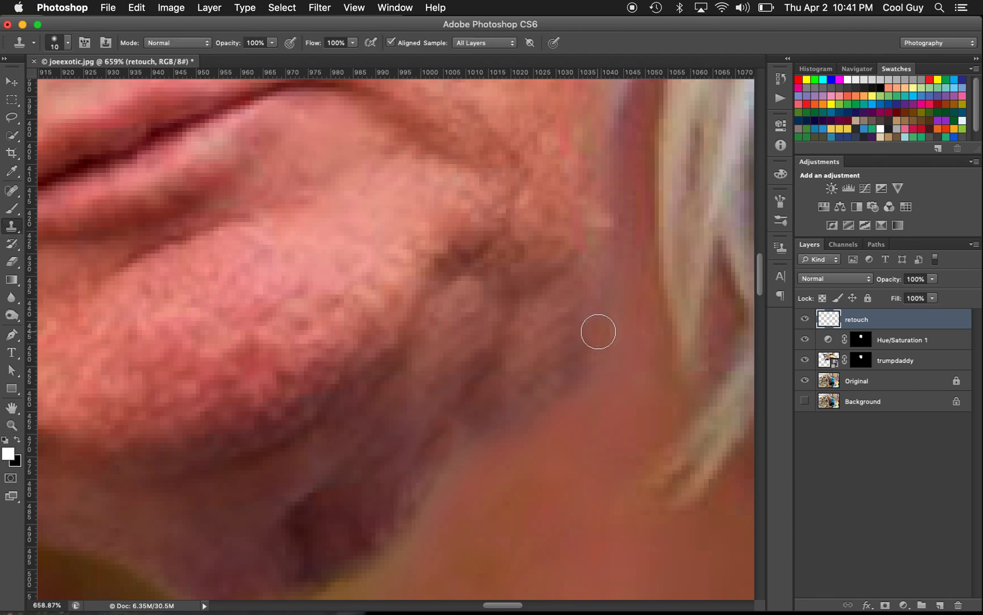
pyautogui.click(558, 278)
pyautogui.click(549, 215)
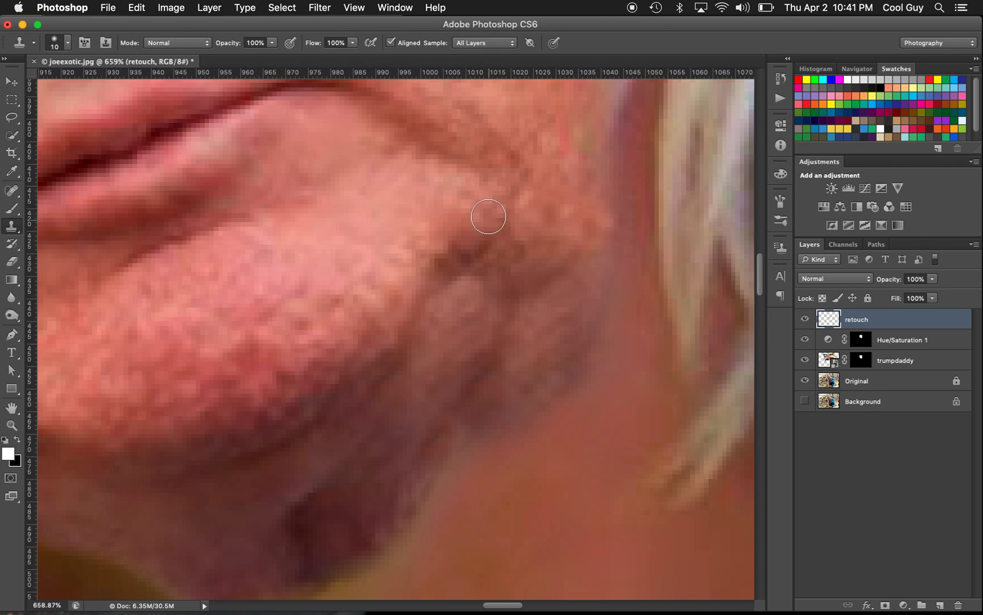
# Clone cheek skin over the pale cheek edge from the earring down to the jaw with a 25 px stamp.
pyautogui.press('z')
pyautogui.moveTo(608, 297); pyautogui.dragTo(517, 275)
pyautogui.moveTo(625, 299); pyautogui.dragTo(596, 295)
pyautogui.moveTo(609, 242); pyautogui.dragTo(683, 281)
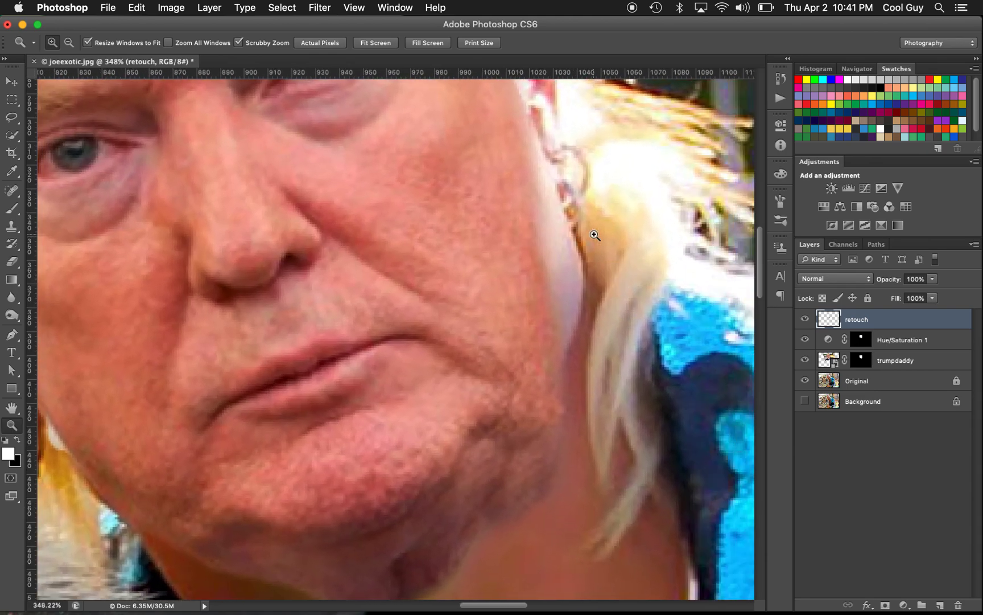
pyautogui.press('s')
pyautogui.press(']')
pyautogui.keyDown('alt'); pyautogui.click(503, 197); pyautogui.keyUp('alt')
pyautogui.moveTo(523, 173); pyautogui.dragTo(537, 204)
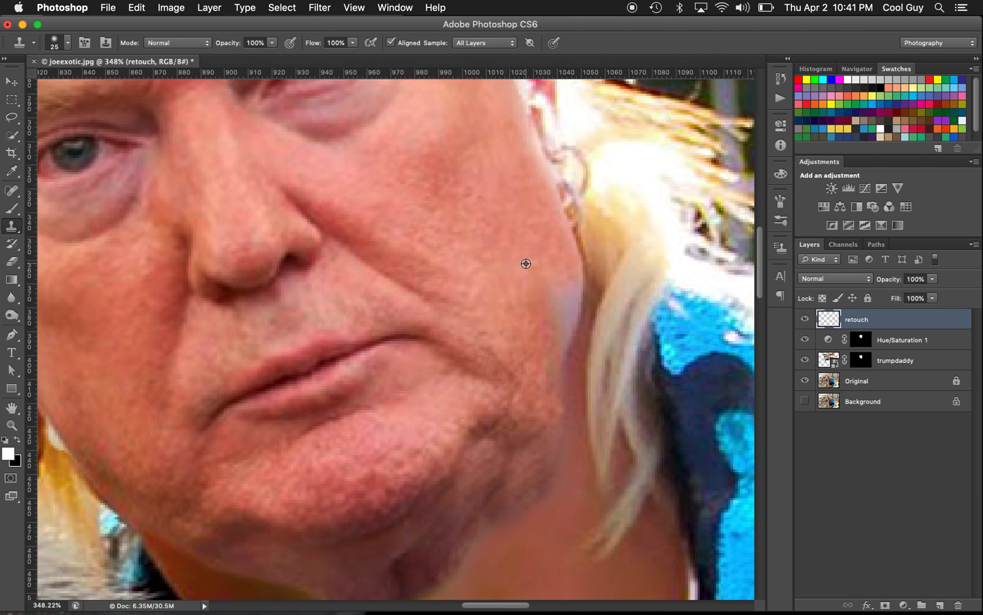
pyautogui.moveTo(540, 262); pyautogui.dragTo(555, 312)
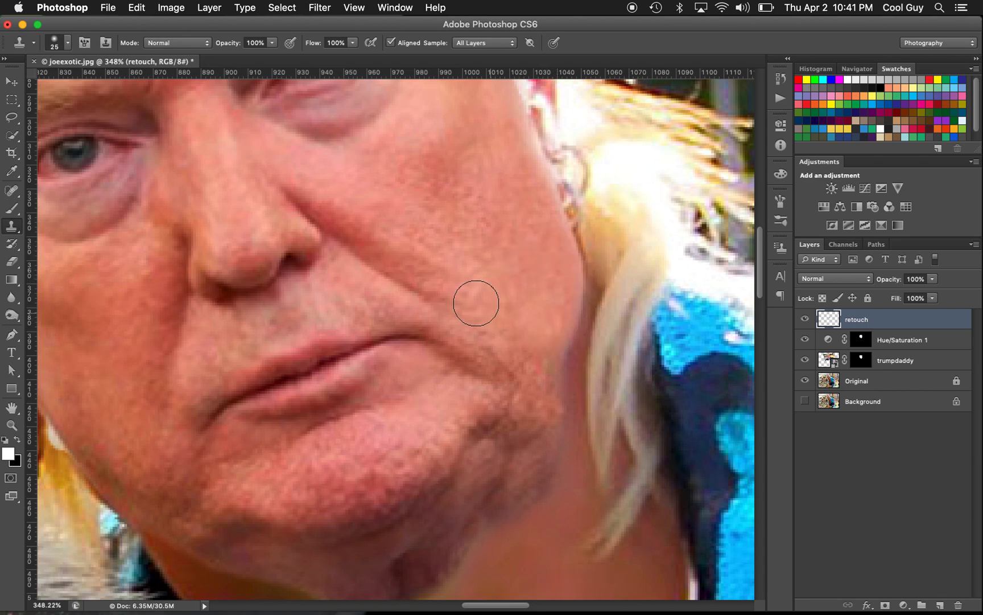
# Try cloning cheek skin over the pale forehead patch with the 45 px stamp, and undo the stroke.
pyautogui.scroll(2, 522, 283)
pyautogui.scroll(15, 521, 283)
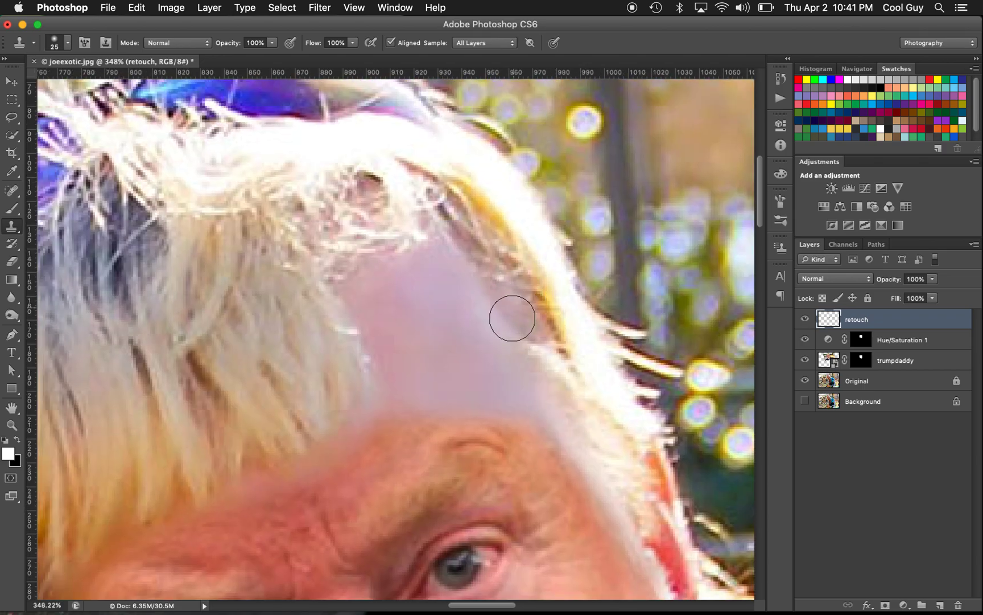
pyautogui.press('z')
pyautogui.moveTo(538, 428); pyautogui.dragTo(489, 419)
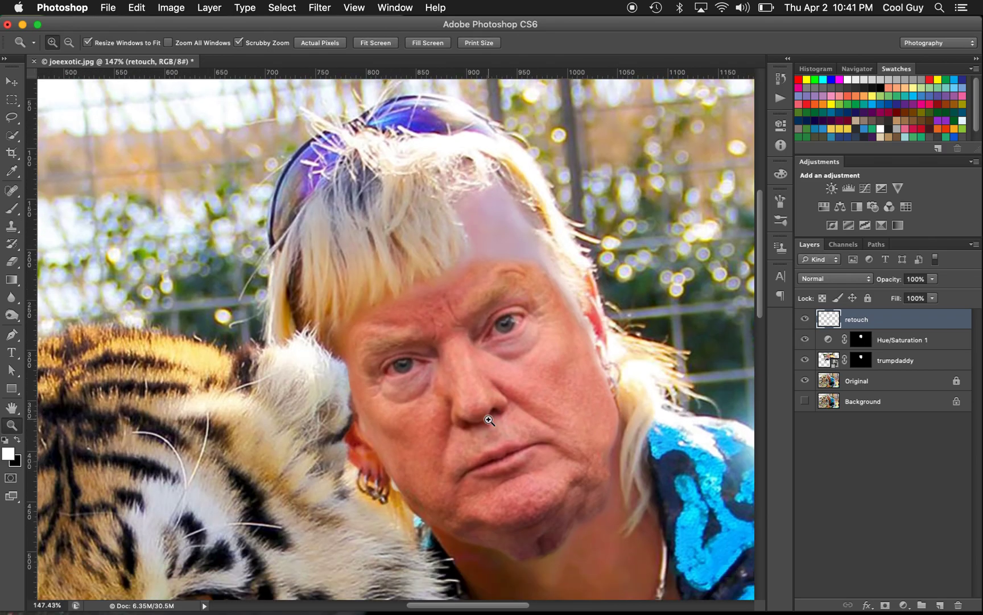
pyautogui.moveTo(511, 233); pyautogui.dragTo(546, 276)
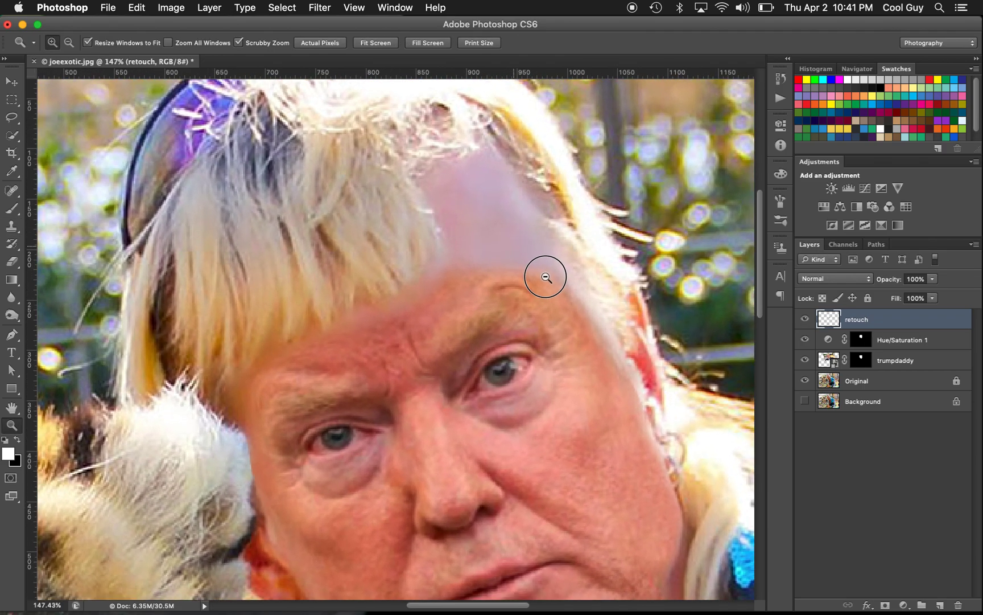
pyautogui.hscroll(3, 545, 277)
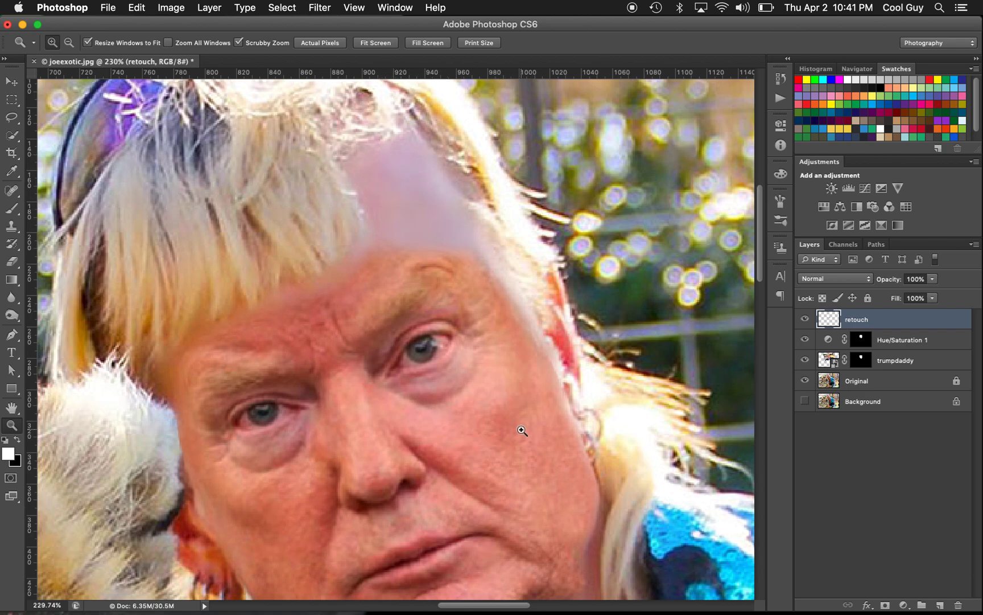
pyautogui.press('s')
pyautogui.press(']')
pyautogui.press(']')
pyautogui.keyDown('alt'); pyautogui.click(542, 445); pyautogui.keyUp('alt')
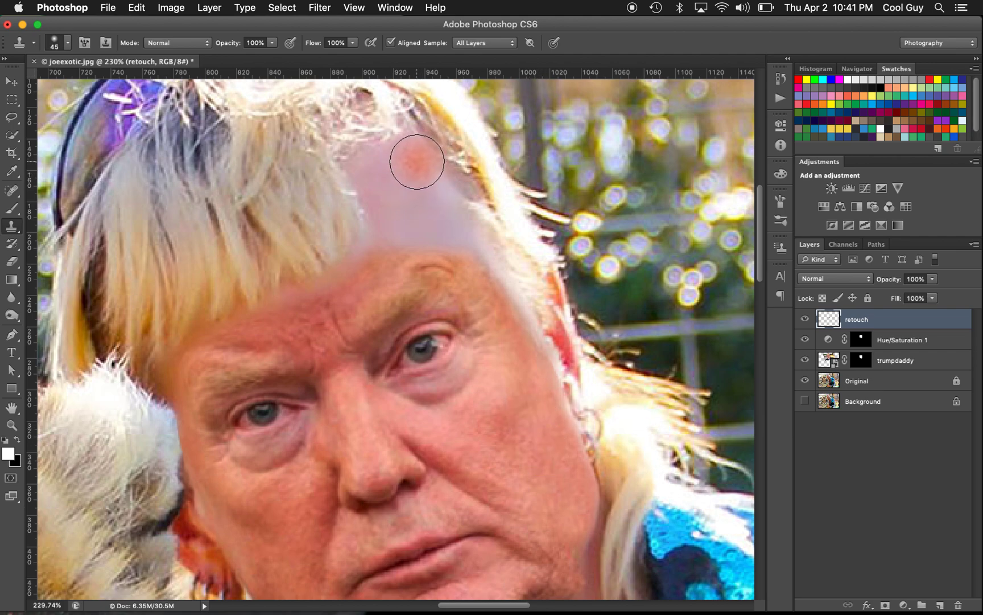
pyautogui.moveTo(417, 161)
pyautogui.mouseDown()
pyautogui.moveTo(446, 193)
pyautogui.moveTo(459, 233)
pyautogui.mouseUp()
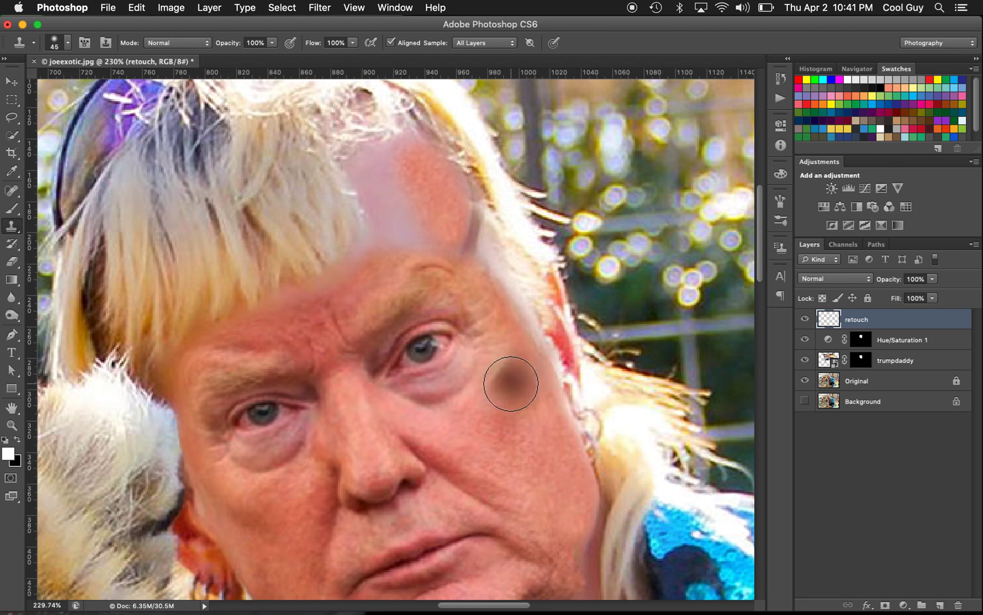
pyautogui.press('super+z')
# Clone cheek skin over the pale forehead patch between the fringe and the hairline.
pyautogui.keyDown('alt'); pyautogui.click(527, 428); pyautogui.keyUp('alt')
pyautogui.moveTo(420, 176); pyautogui.dragTo(454, 245)
pyautogui.keyDown('alt'); pyautogui.click(527, 447); pyautogui.keyUp('alt')
pyautogui.keyDown('alt'); pyautogui.click(505, 431); pyautogui.keyUp('alt')
pyautogui.moveTo(372, 175); pyautogui.dragTo(397, 238)
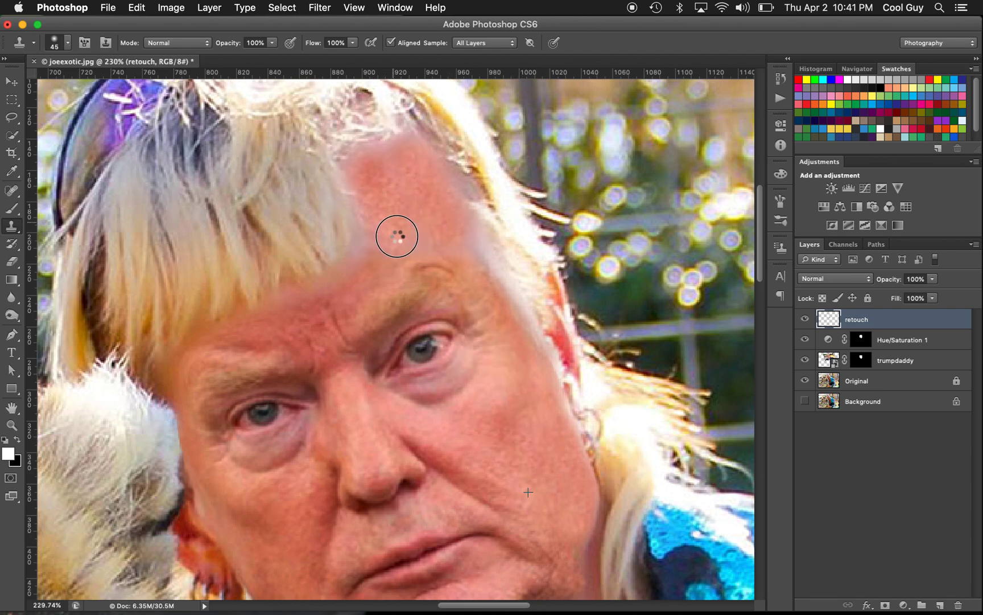
# Clone cheek skin along the pale temple edge beside the eyebrow, undoing stray dabs and reducing the stamp to 25 px.
pyautogui.click(525, 416)
pyautogui.press('super+z')
pyautogui.click(589, 529)
pyautogui.press('super+z')
pyautogui.keyDown('alt'); pyautogui.click(537, 402); pyautogui.keyUp('alt')
pyautogui.click(486, 248)
pyautogui.press('[')
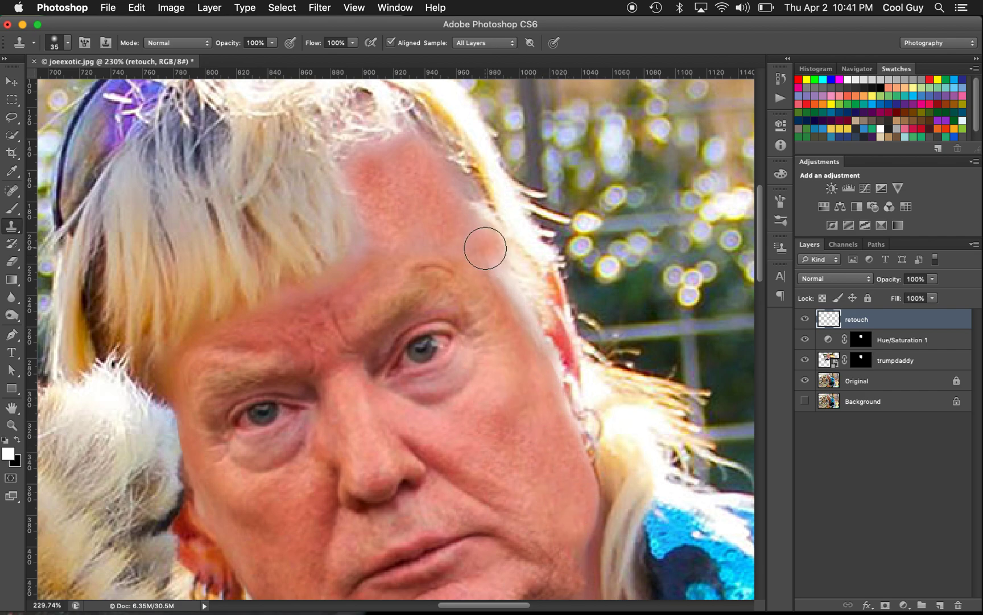
pyautogui.press('[')
pyautogui.press('[')
pyautogui.moveTo(470, 239); pyautogui.dragTo(481, 267)
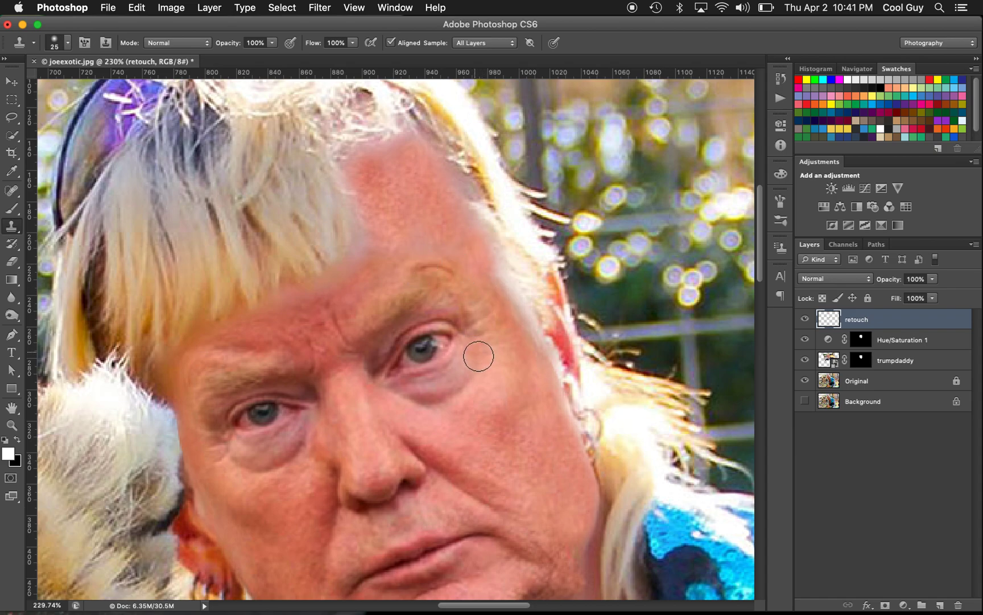
# Add the caption "LOCK HER IP" in 200 pt Impact across the lower half of the whole picture.
pyautogui.press('z')
pyautogui.press('super+1')
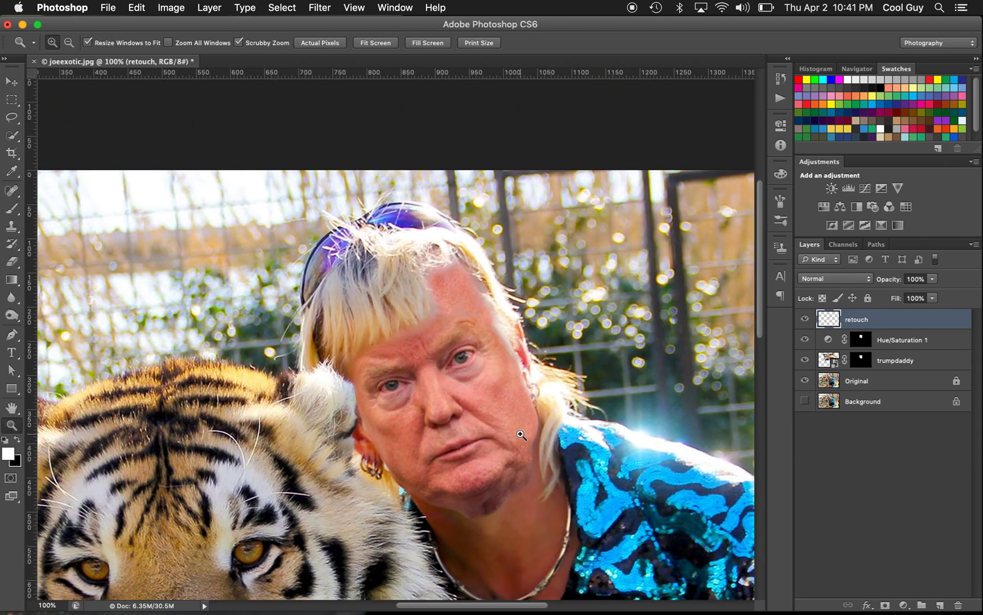
pyautogui.moveTo(515, 462); pyautogui.dragTo(511, 471)
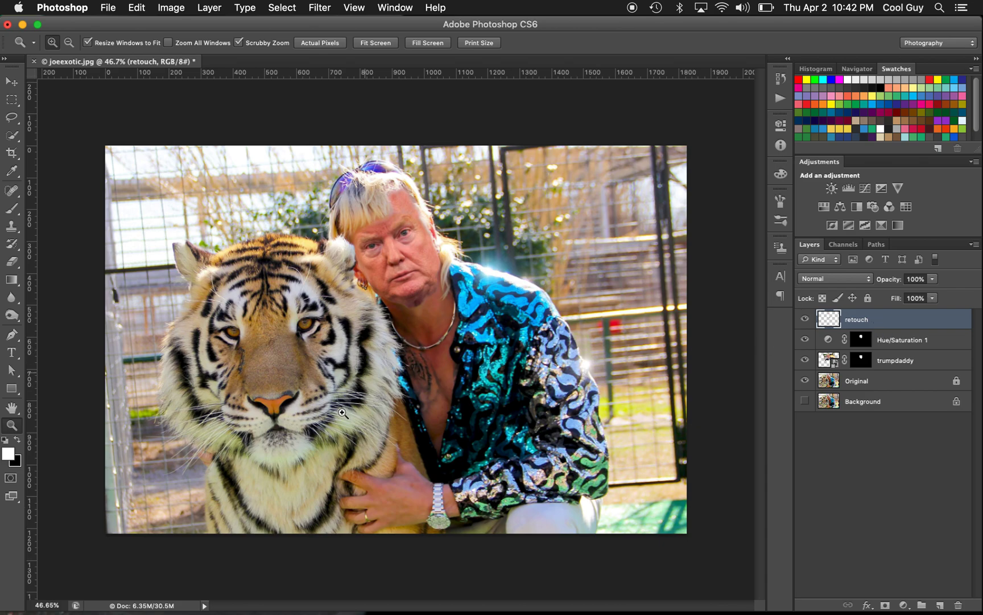
pyautogui.press('t')
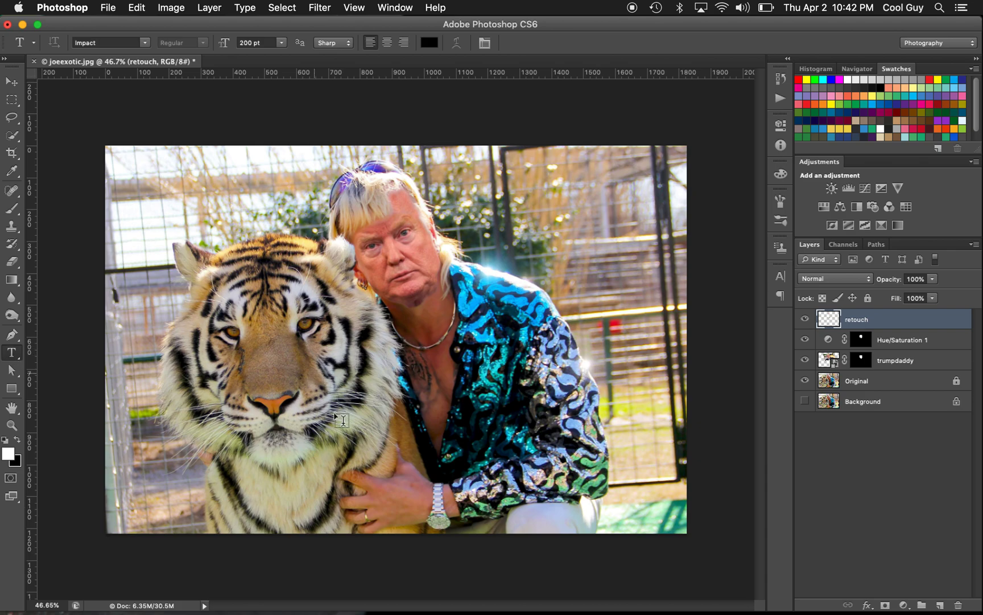
pyautogui.click(297, 421)
pyautogui.write('L')
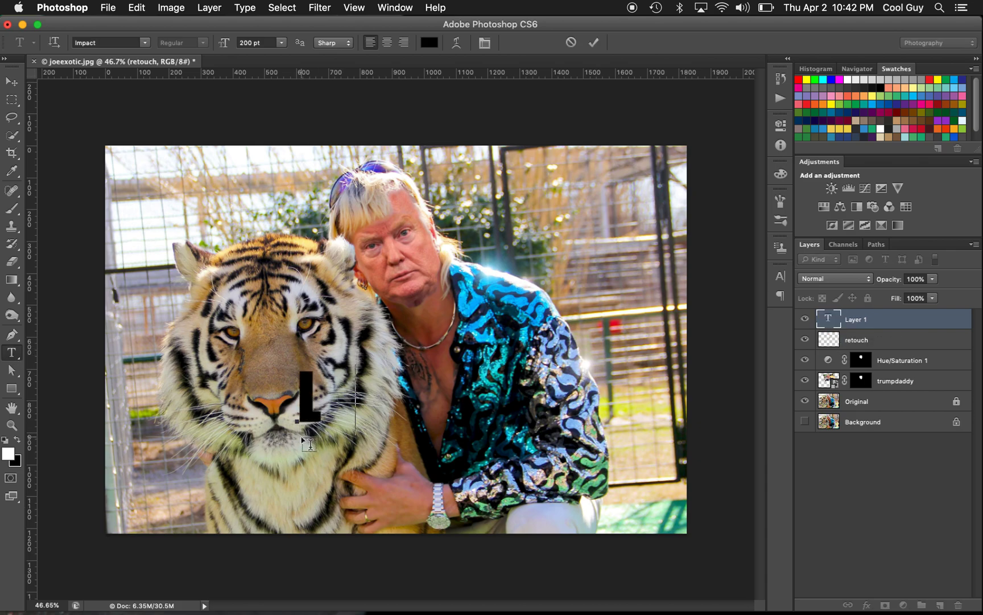
pyautogui.write('OCK HER UP')
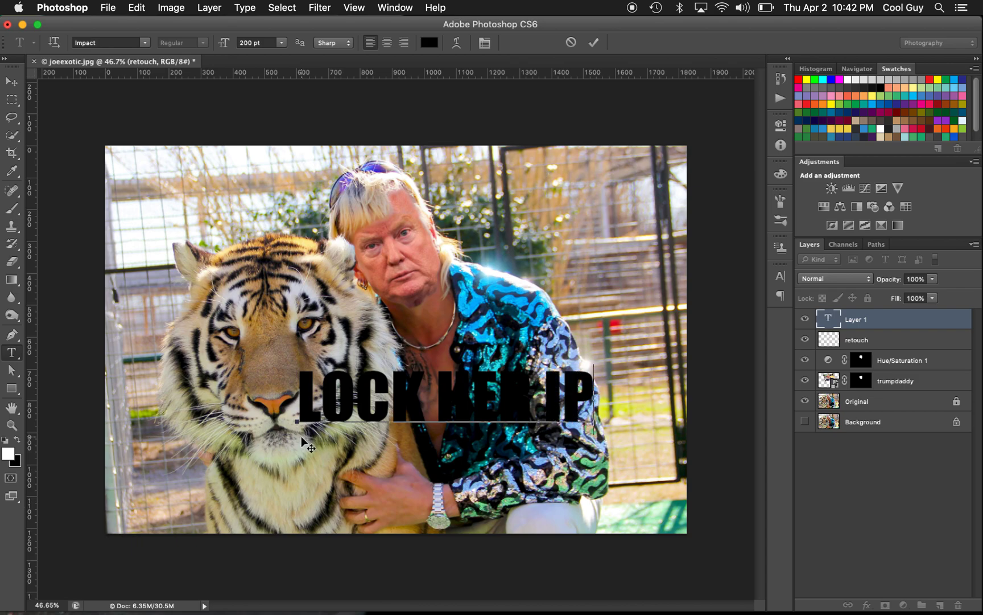
# Colour the whole caption white (ffffff) and move it lower, over the tiger's chest and the man's hand.
pyautogui.press('super+a')
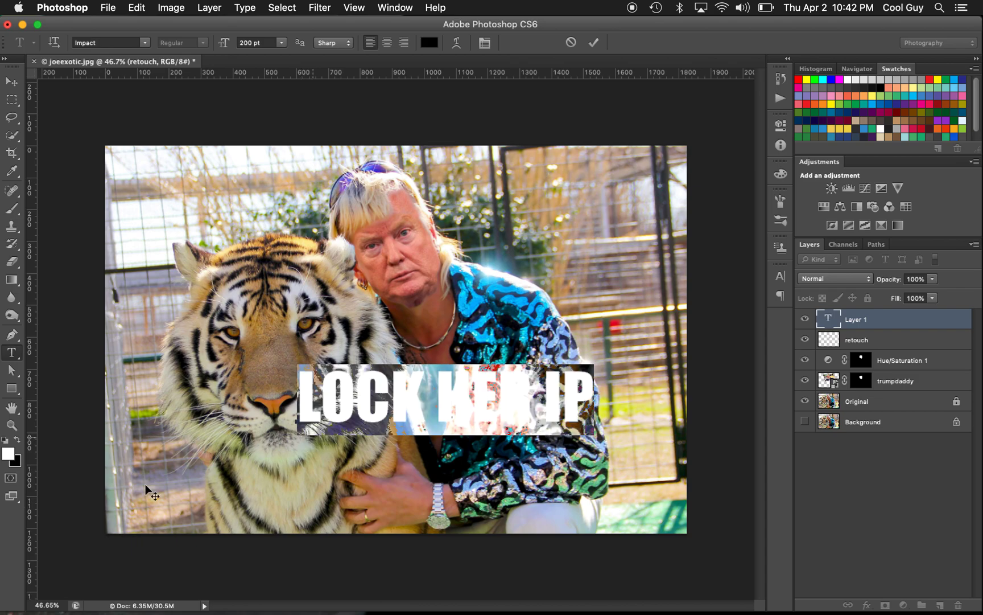
pyautogui.click(8, 453)
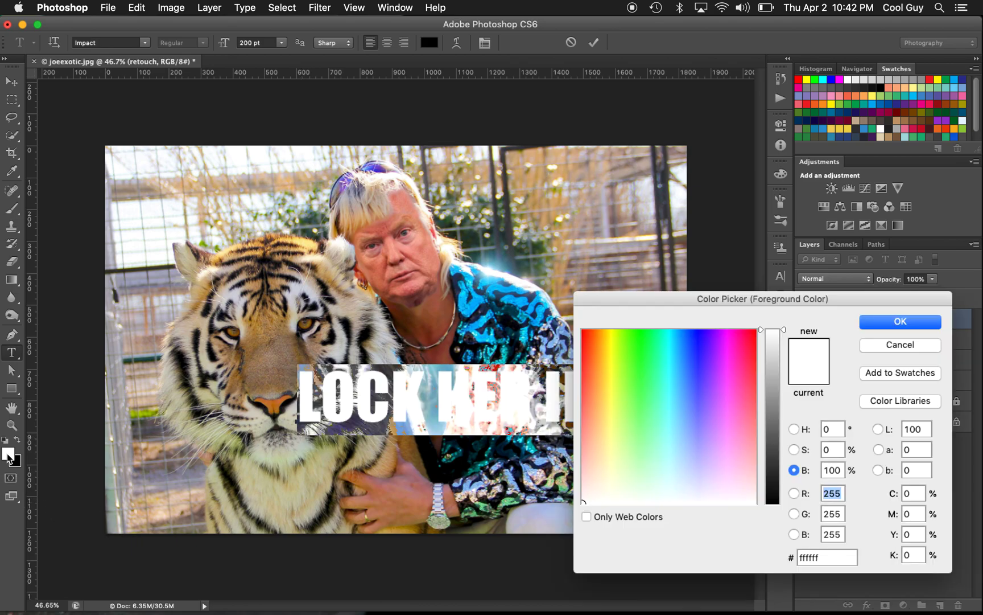
pyautogui.click(887, 322)
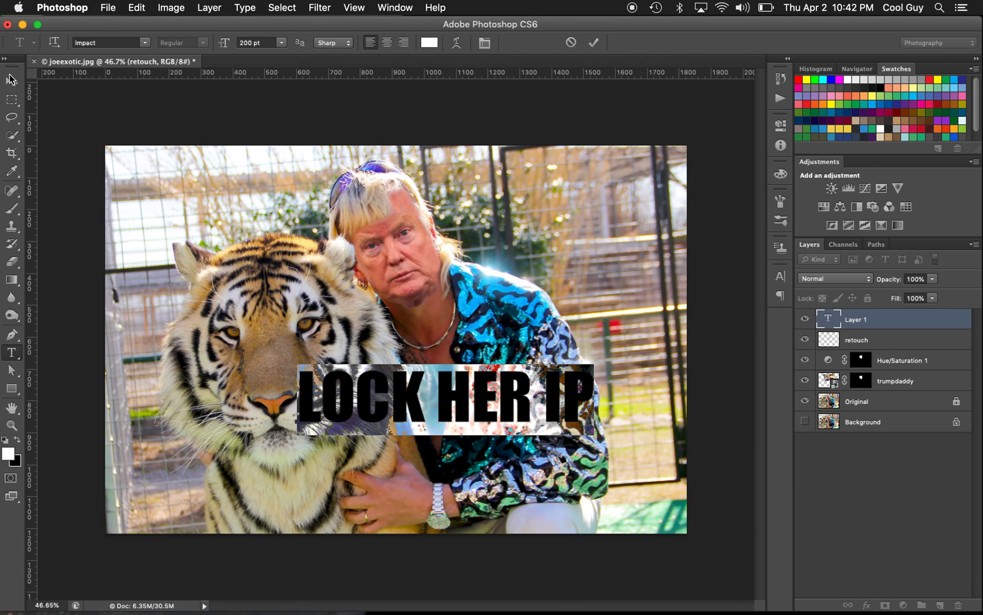
pyautogui.click(11, 81)
pyautogui.moveTo(482, 400); pyautogui.dragTo(459, 448)
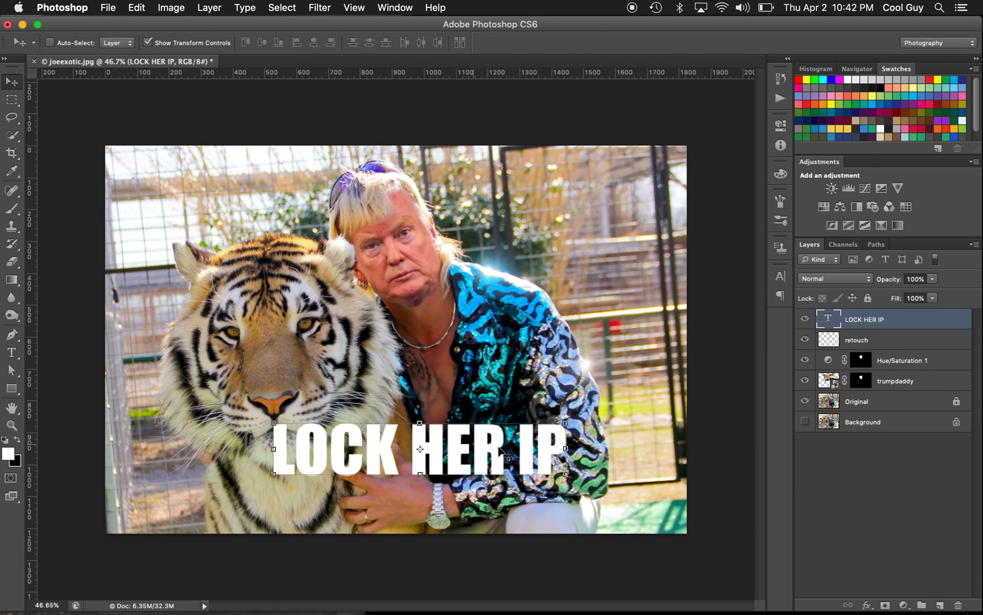
# Correct the last word of the caption so that it reads "LOCK HER UP".
pyautogui.press('t')
pyautogui.click(534, 449)
pyautogui.press('BackSpace')
pyautogui.write('U')
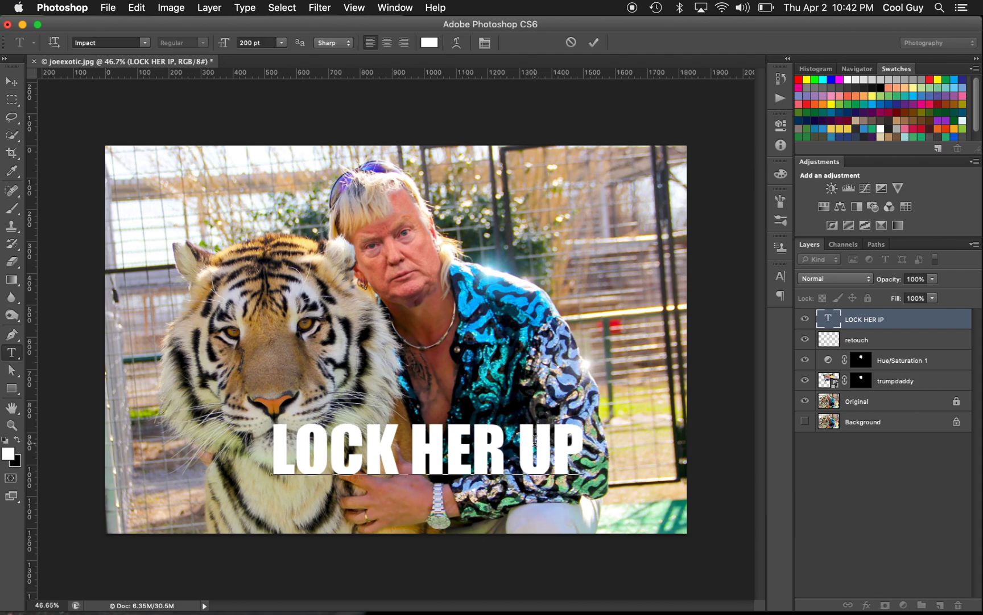
pyautogui.press('super+Return')
pyautogui.press('v')
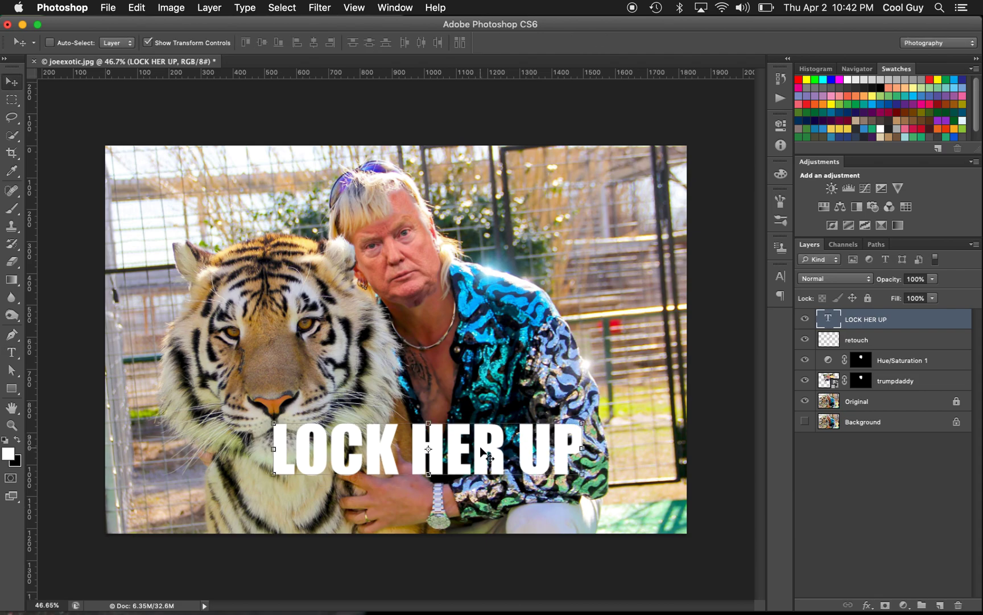
# Unlock the Original layer and centre the caption horizontally on it.
pyautogui.click(895, 405)
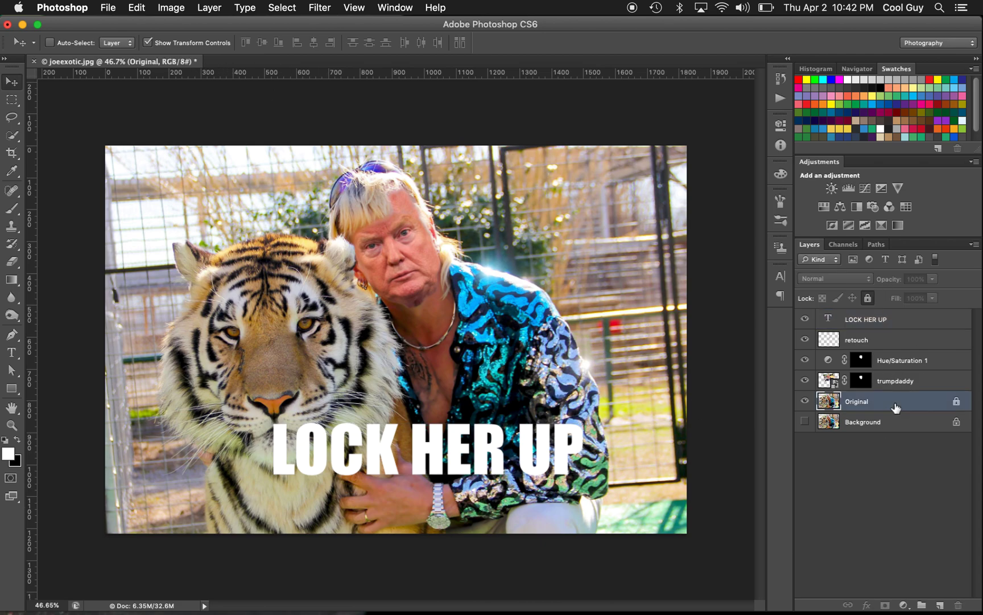
pyautogui.keyDown('super'); pyautogui.click(877, 321); pyautogui.keyUp('super')
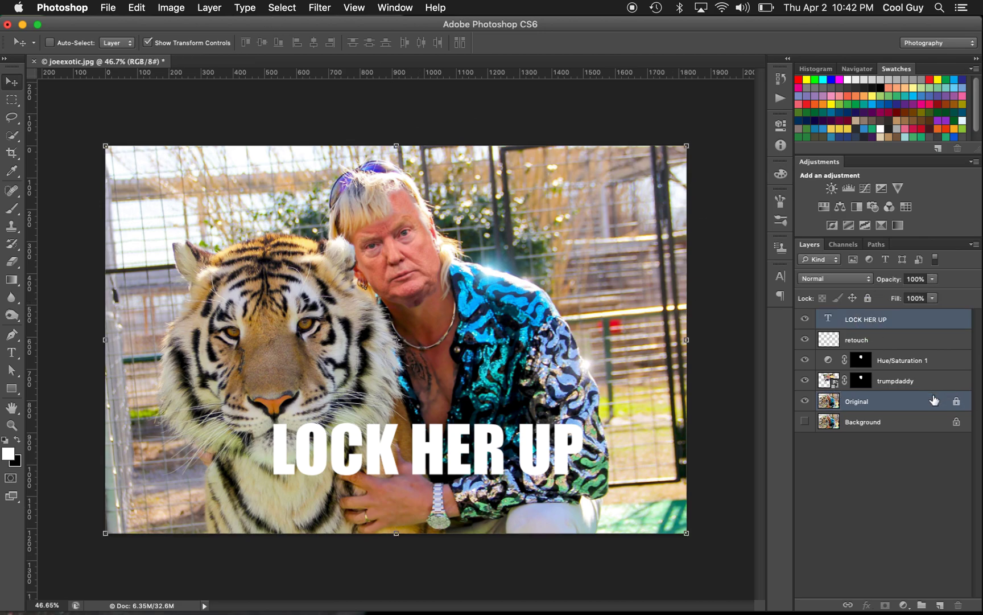
pyautogui.click(934, 403)
pyautogui.click(868, 297)
pyautogui.keyDown('super'); pyautogui.click(870, 321); pyautogui.keyUp('super')
pyautogui.click(313, 43)
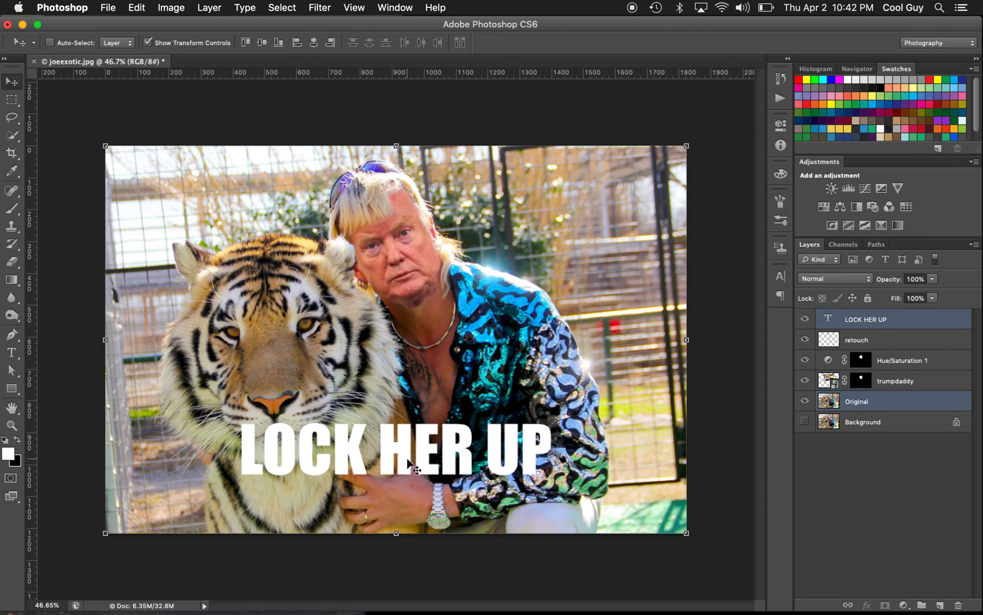
# Nudge only the caption layer straight down towards the lower edge of the picture.
pyautogui.click(920, 400)
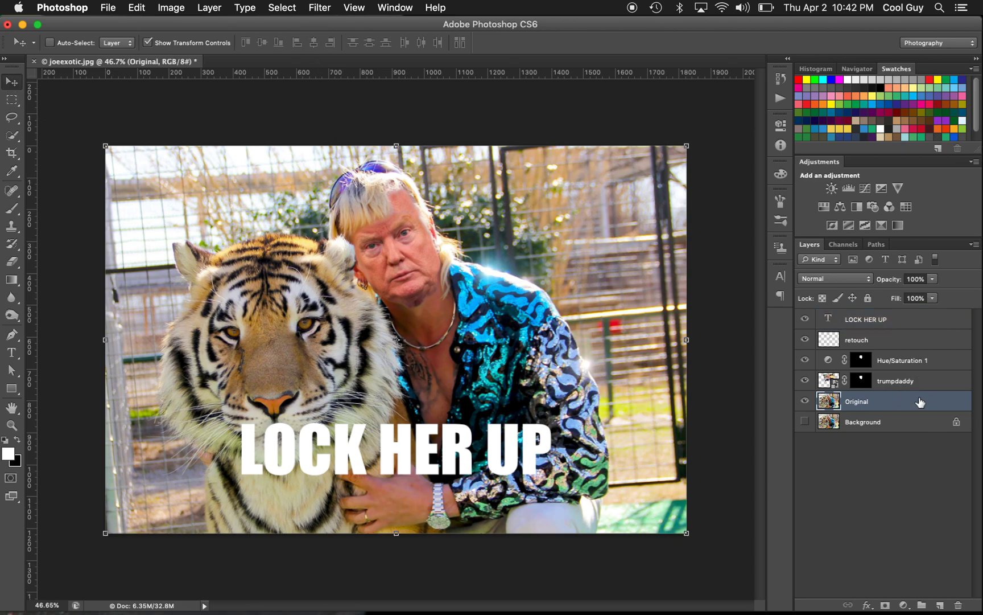
pyautogui.click(902, 322)
pyautogui.hotkey('shift', 'Down')
pyautogui.hotkey('shift', 'Down')
pyautogui.hotkey('shift', 'Down')
pyautogui.hotkey('shift', 'Down')
pyautogui.hotkey('shift', 'Down')
pyautogui.hotkey('shift', 'Down')
pyautogui.hotkey('shift', 'Down')
pyautogui.hotkey('shift', 'Down')
pyautogui.hotkey('shift', 'Down')
pyautogui.hotkey('shift', 'Down')
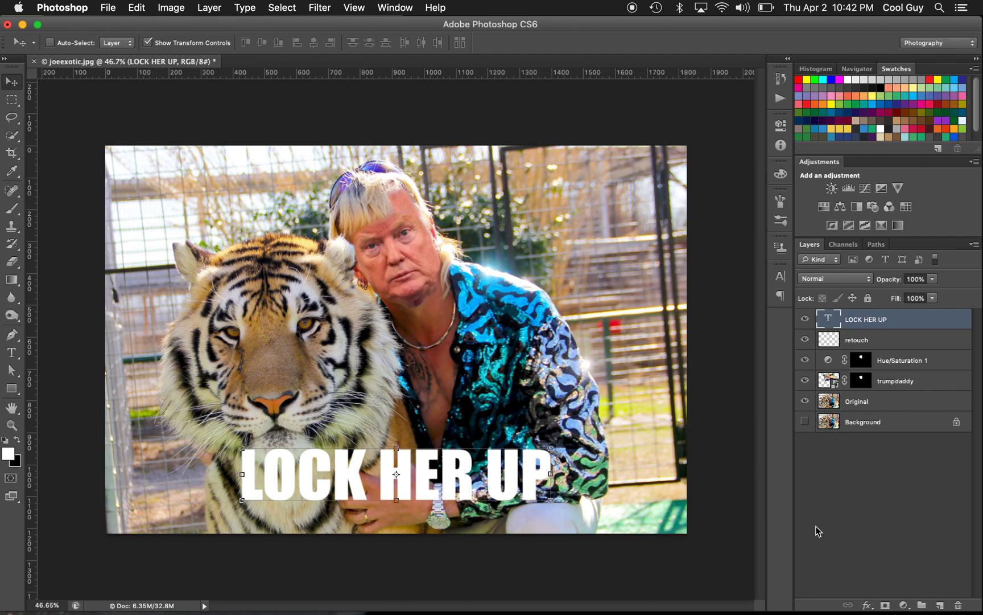
# Add a Stroke layer style to the caption and set its colour to black (000000).
pyautogui.click(866, 604)
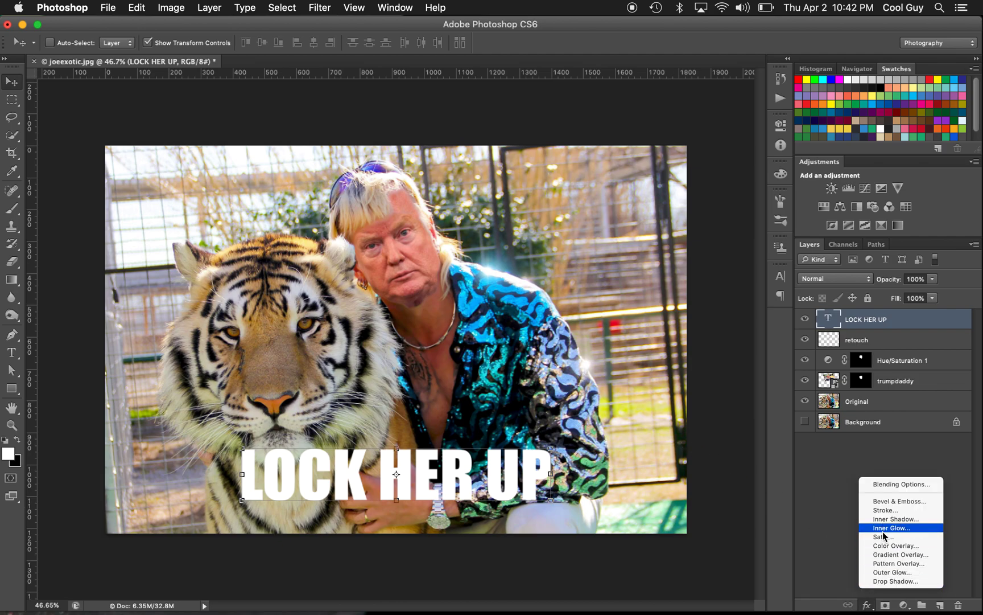
pyautogui.click(885, 510)
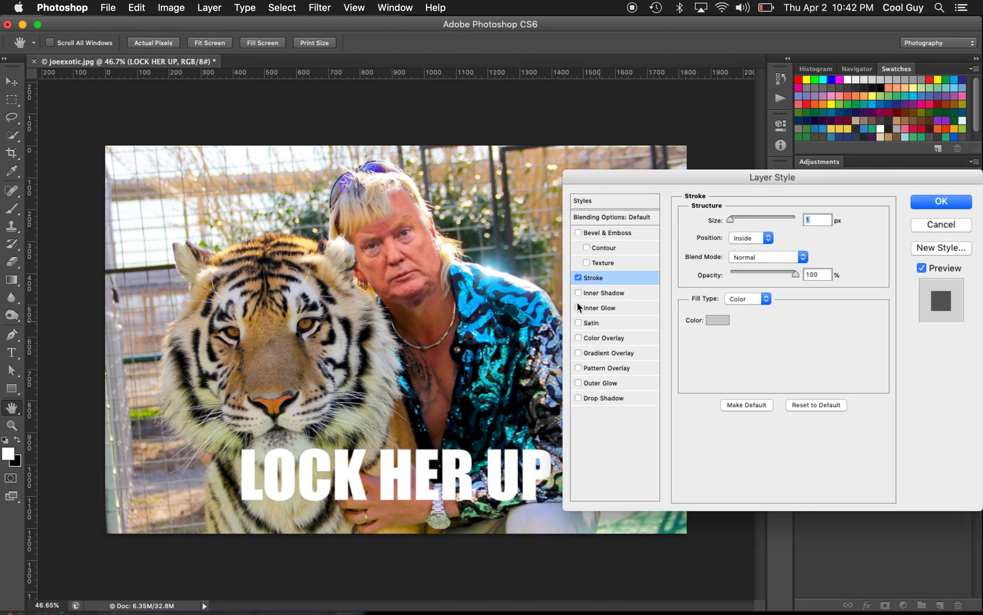
pyautogui.click(717, 320)
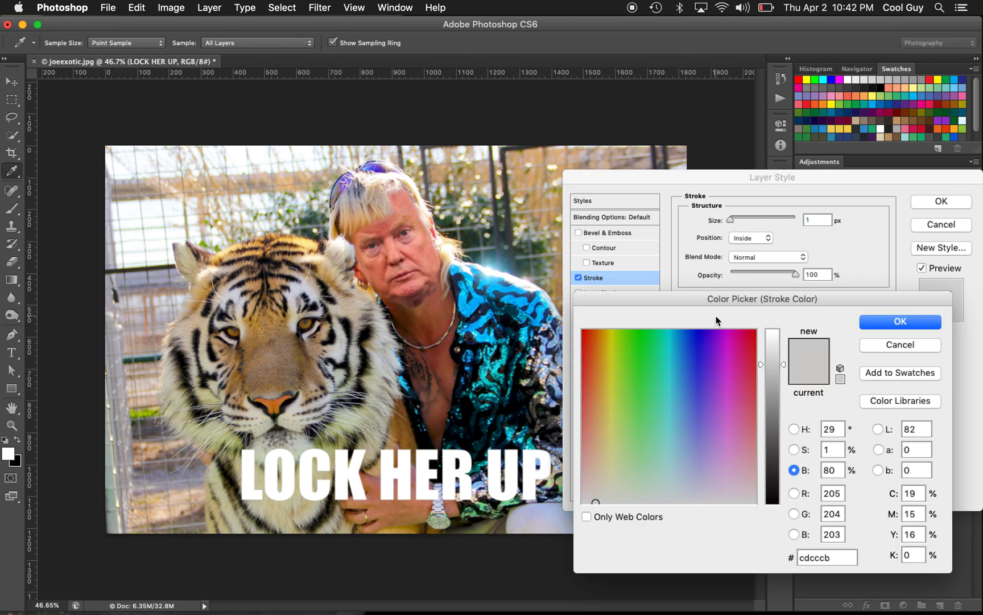
pyautogui.moveTo(775, 497); pyautogui.dragTo(772, 514)
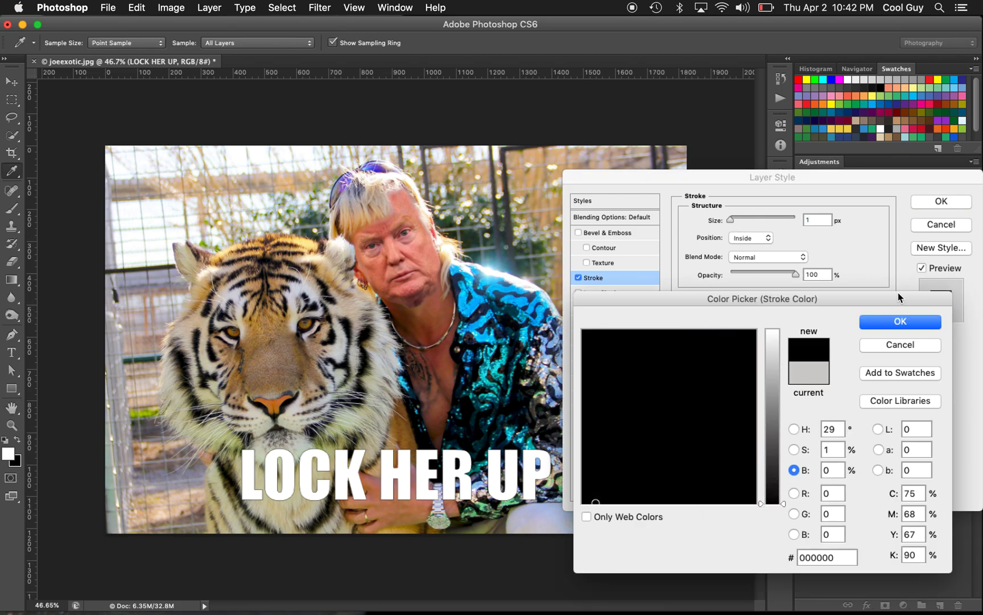
pyautogui.click(900, 321)
# Set the caption's stroke position to Outside and its size to 9 px, apply the style and deselect the layer.
pyautogui.click(769, 238)
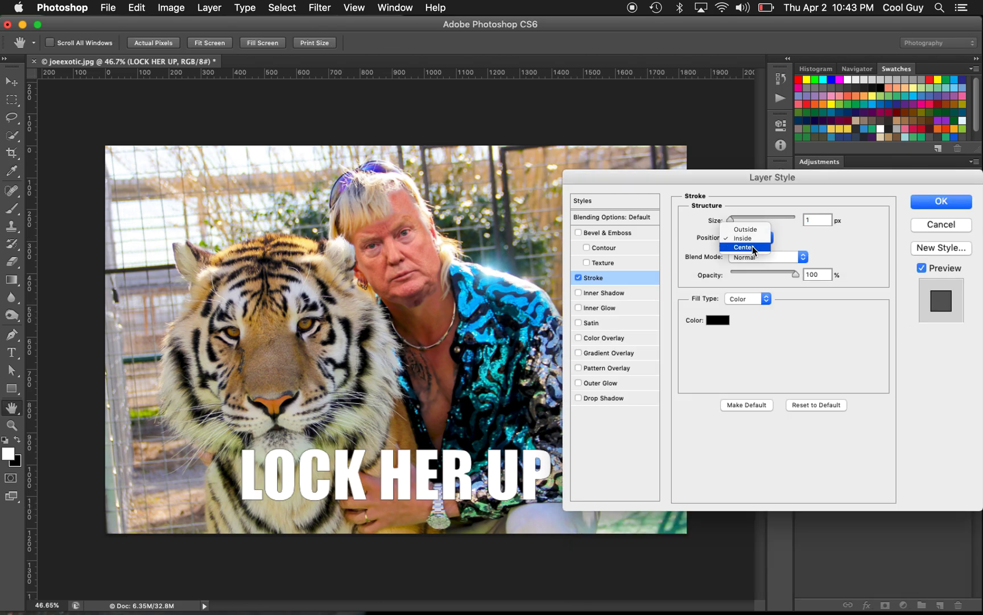
pyautogui.click(750, 229)
pyautogui.press('Up')
pyautogui.press('Up')
pyautogui.press('Up')
pyautogui.press('Up')
pyautogui.press('Up')
pyautogui.press('Up')
pyautogui.press('Up')
pyautogui.press('Up')
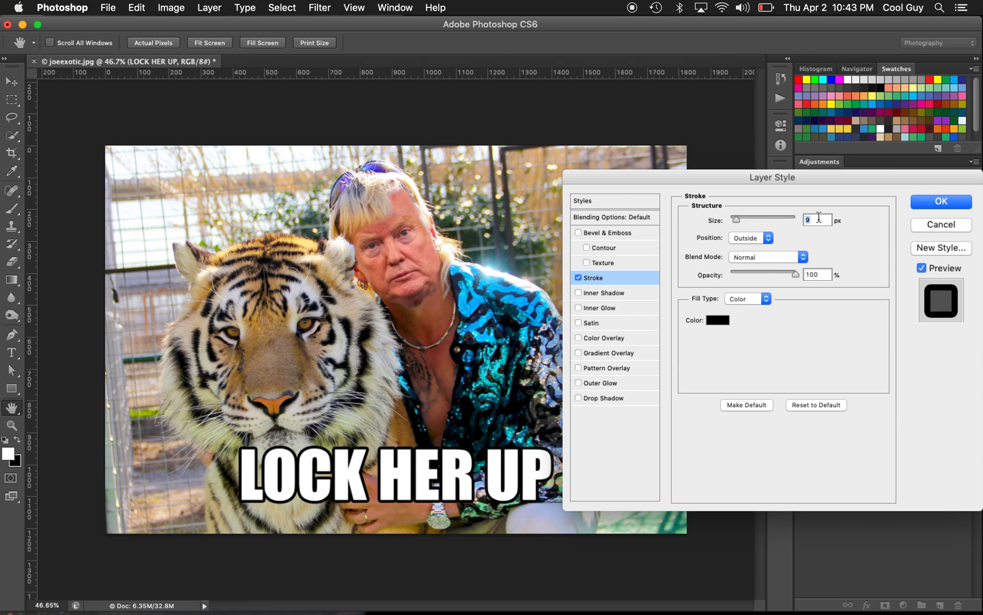
pyautogui.click(941, 201)
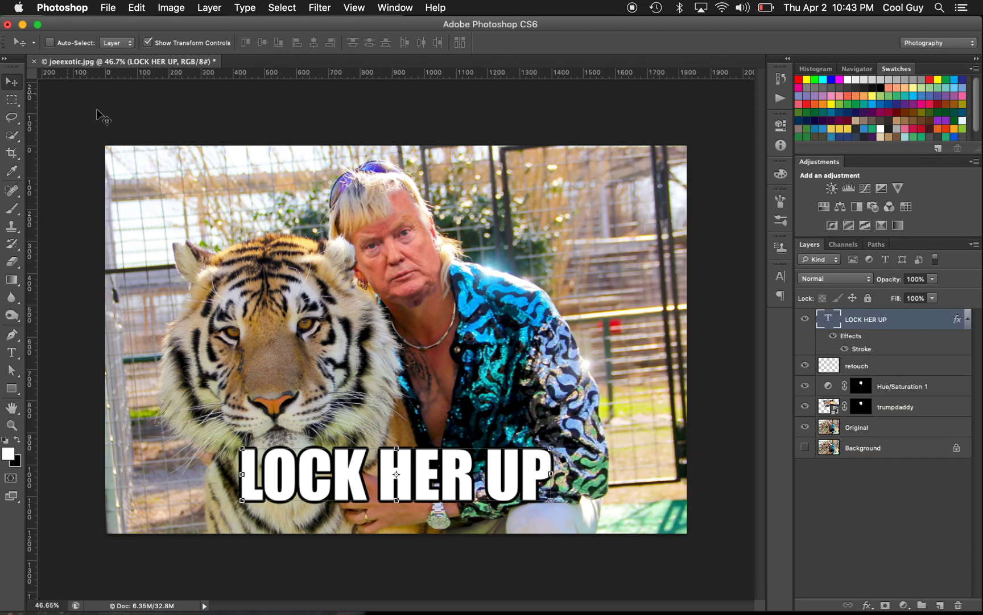
pyautogui.click(887, 516)
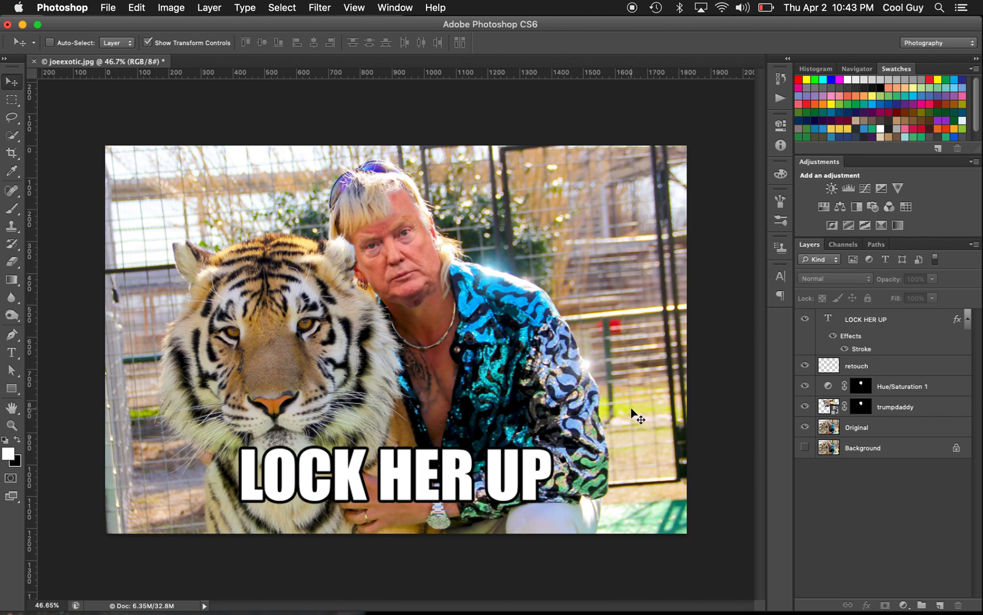
# Set up a Save for Web export as JPEG High, quality 60, with an image size of 999 × 666 px.
pyautogui.press('super+alt+shift+s')
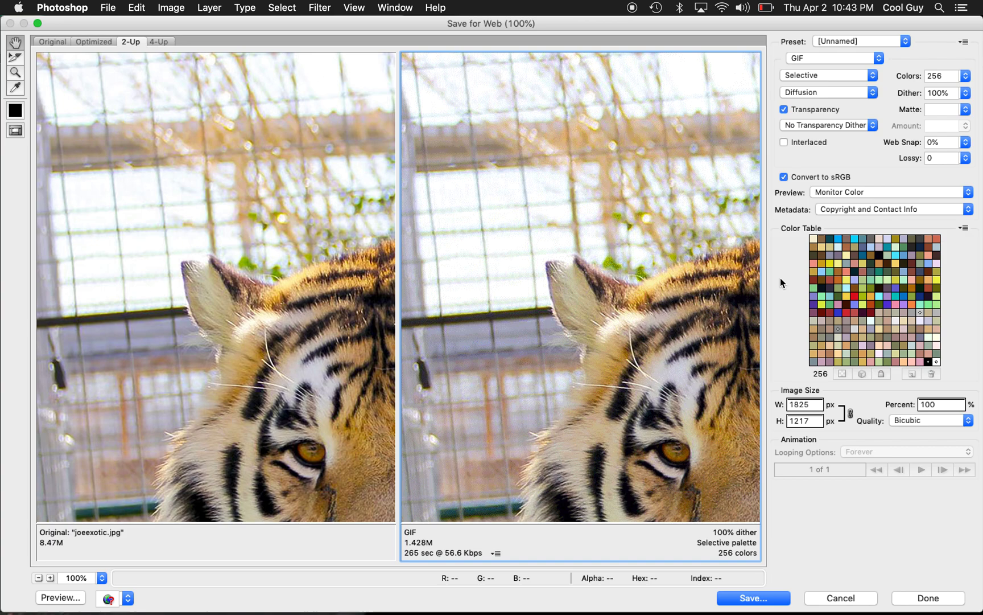
pyautogui.click(871, 59)
pyautogui.click(850, 69)
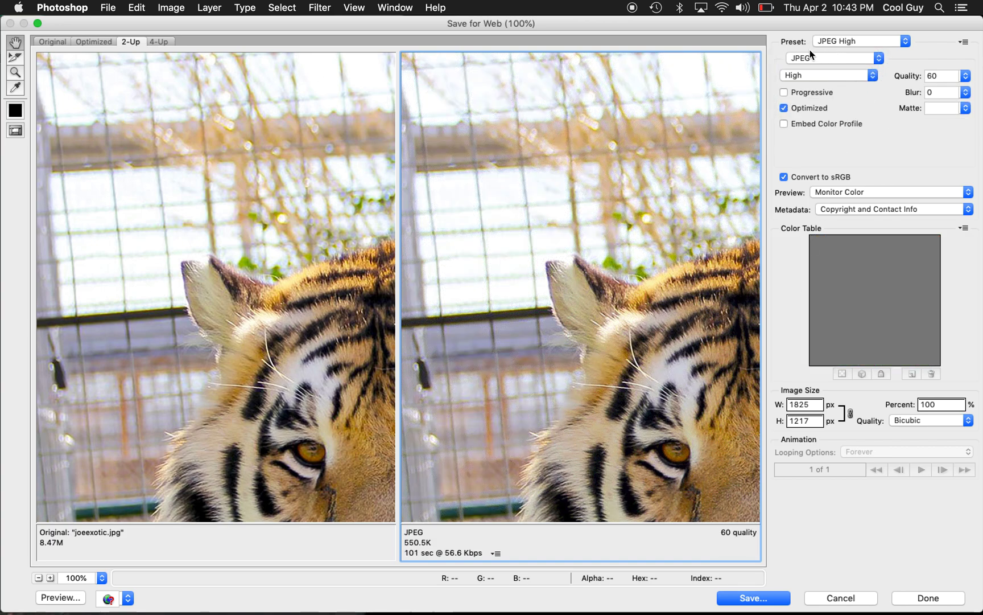
pyautogui.doubleClick(812, 405)
pyautogui.write('1000')
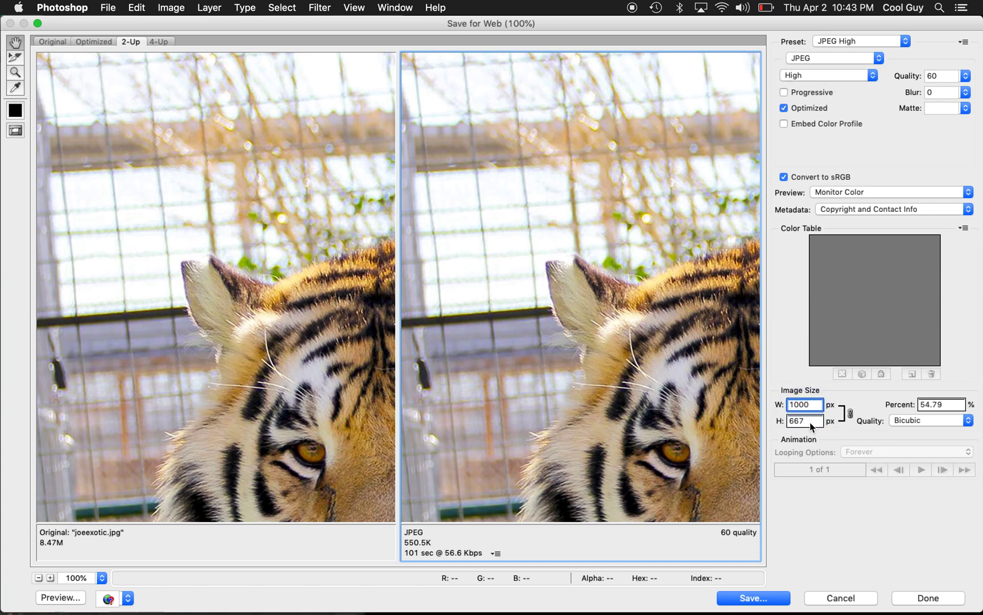
pyautogui.click(810, 422)
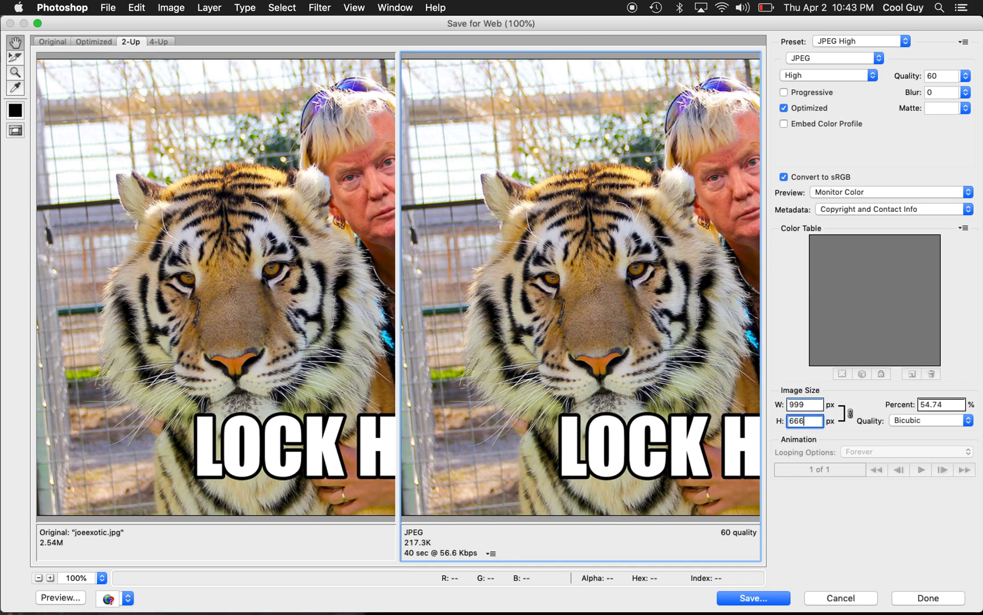
pyautogui.click(812, 405)
# Save the exported picture to the Desktop as meme.jpg.
pyautogui.click(754, 597)
pyautogui.write('meme')
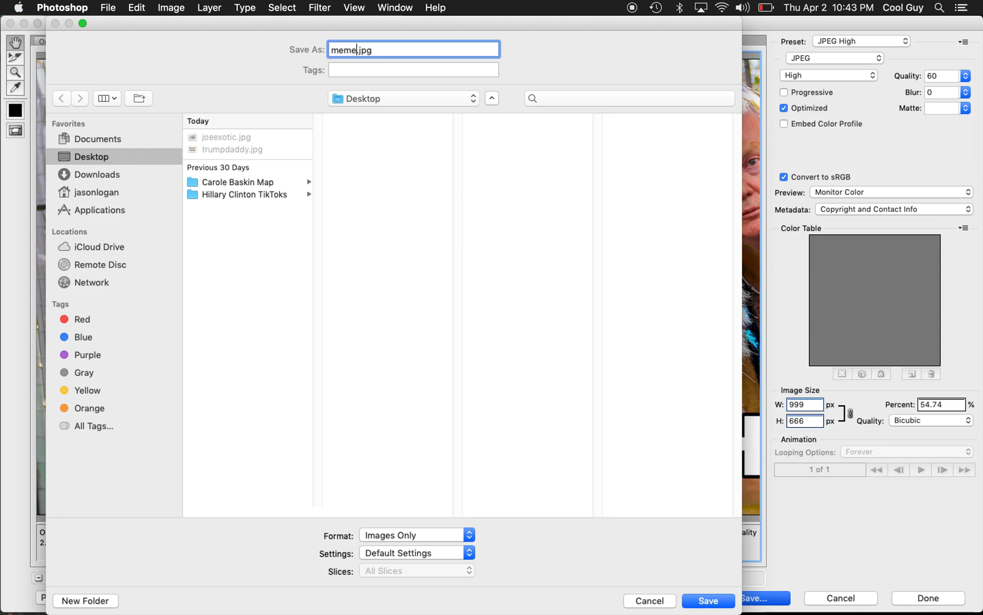
pyautogui.click(707, 599)
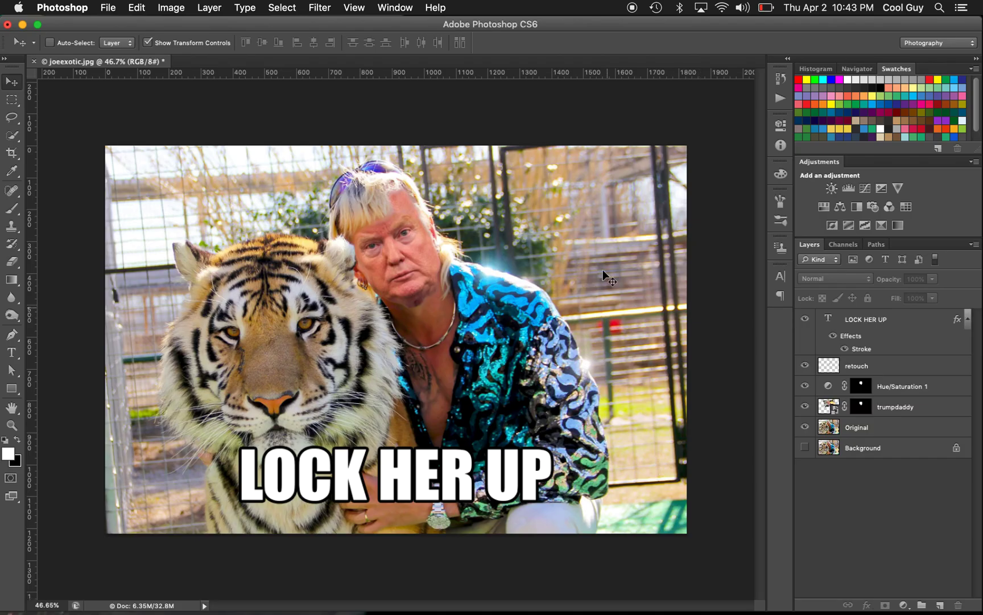